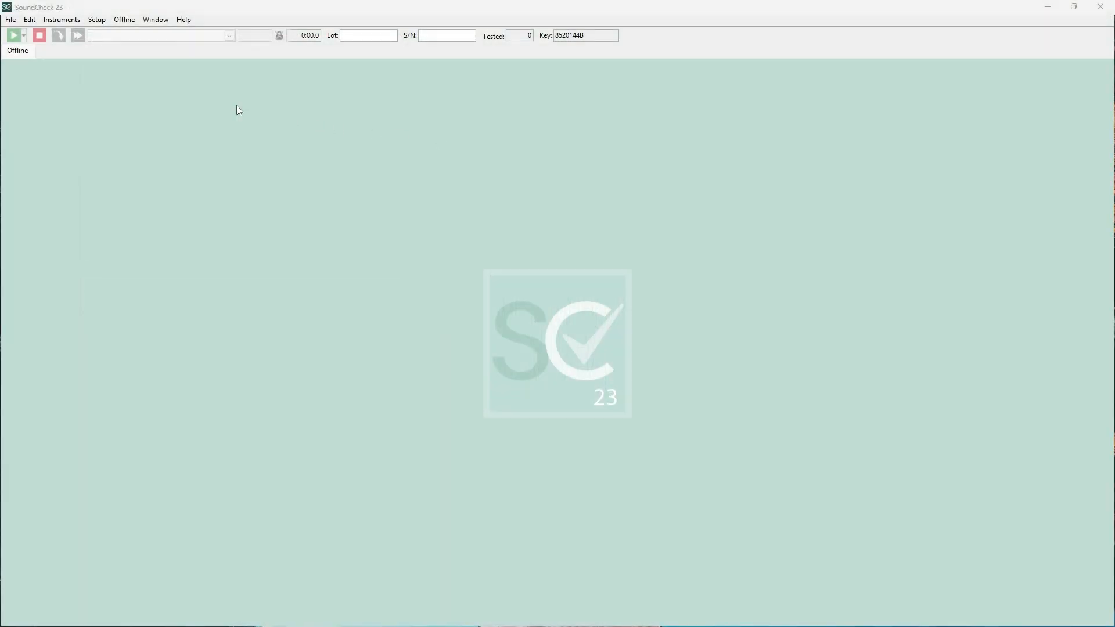
Step: Open a Spectrum Analyzer instrument with its FFT graph and display the Memory List
{"action": "left_click", "coordinate": [65, 21]}
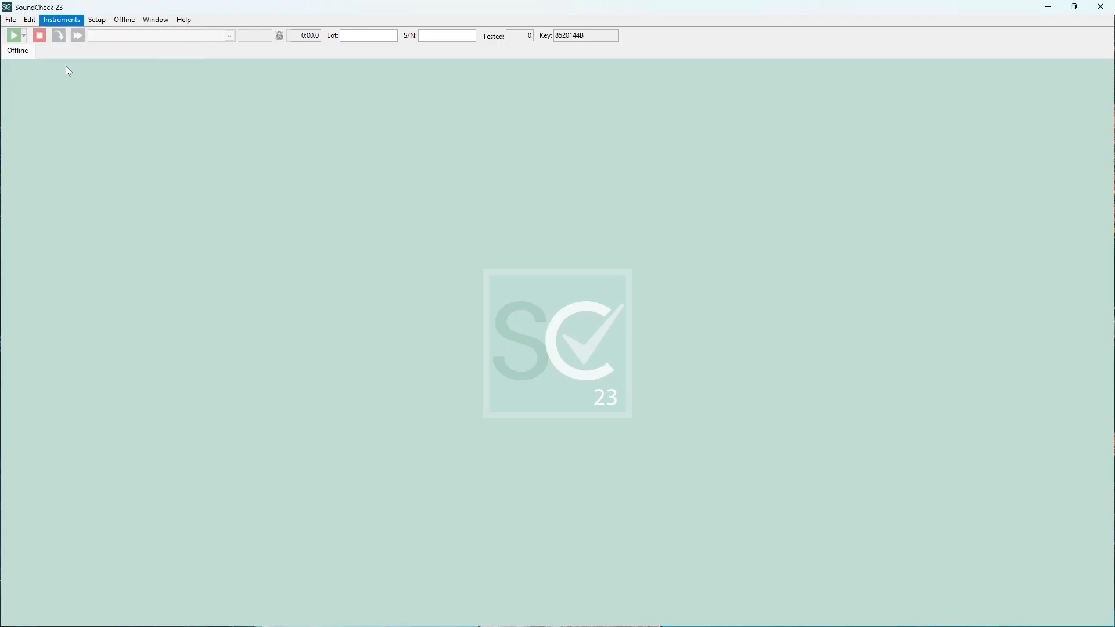
{"action": "left_click", "coordinate": [66, 67]}
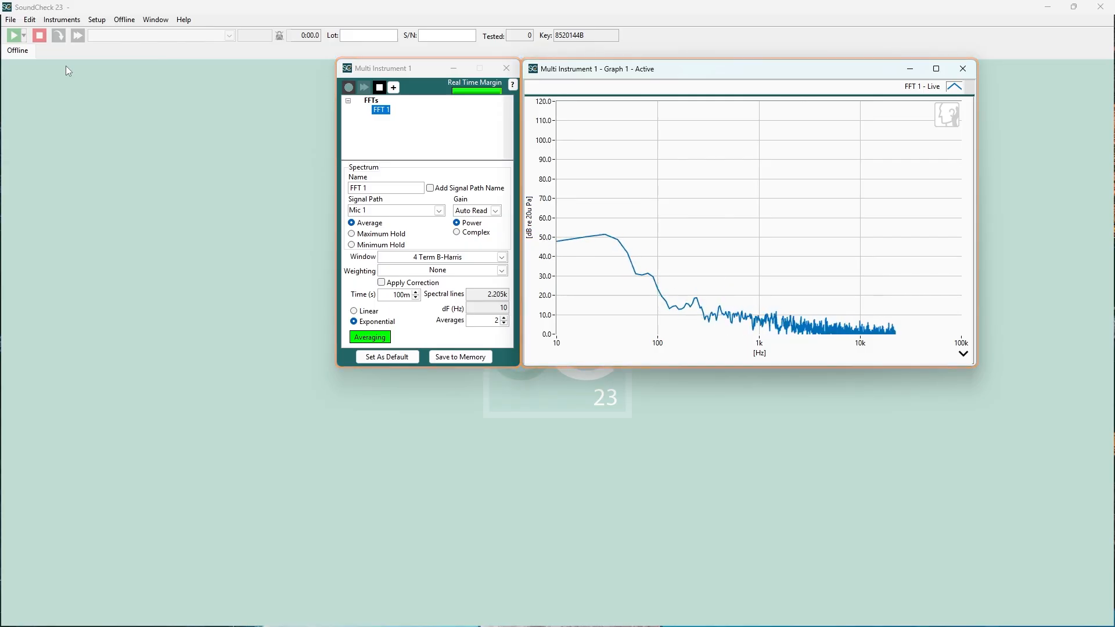
{"action": "left_click", "coordinate": [97, 20]}
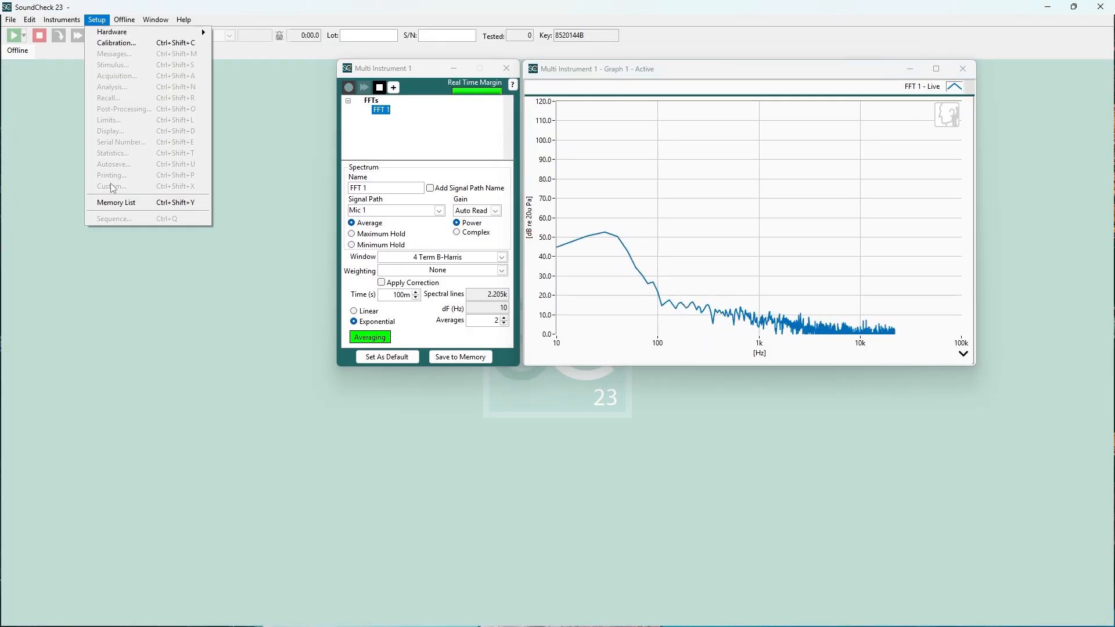
{"action": "left_click", "coordinate": [112, 203]}
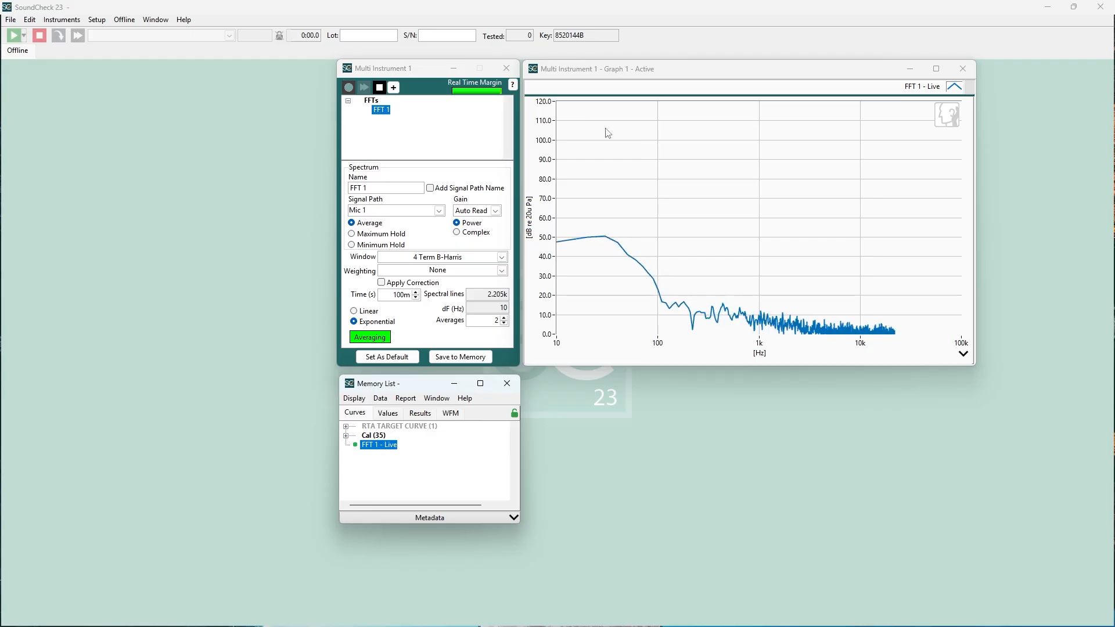
Step: Add an empty XY graph to the workspace and make the Multi Instrument graph active again
{"action": "right_click", "coordinate": [652, 494]}
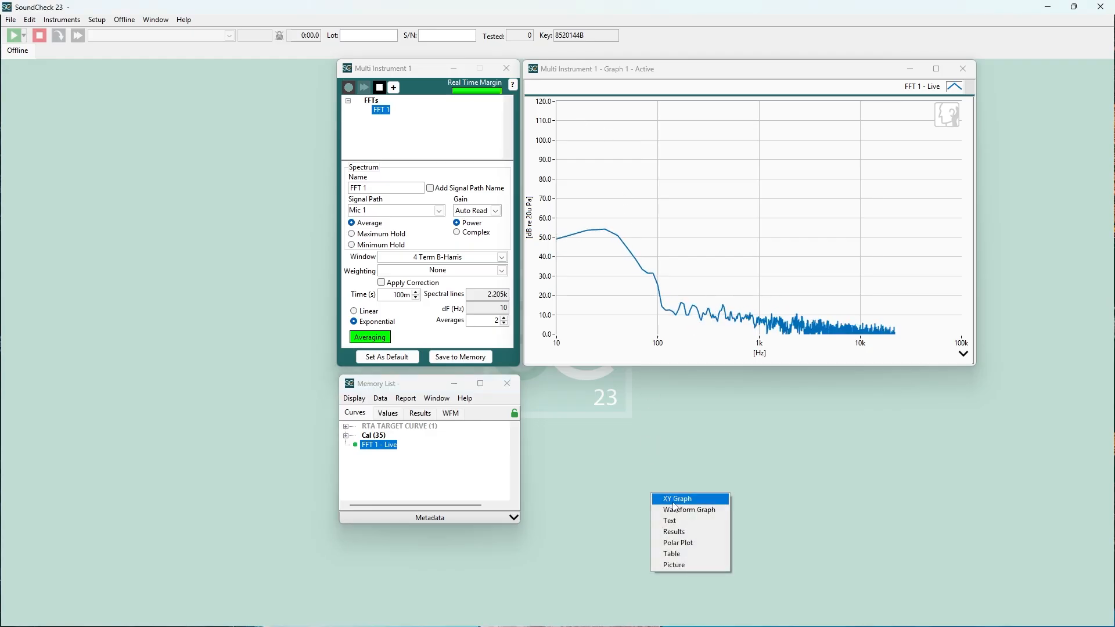
{"action": "left_click", "coordinate": [675, 499]}
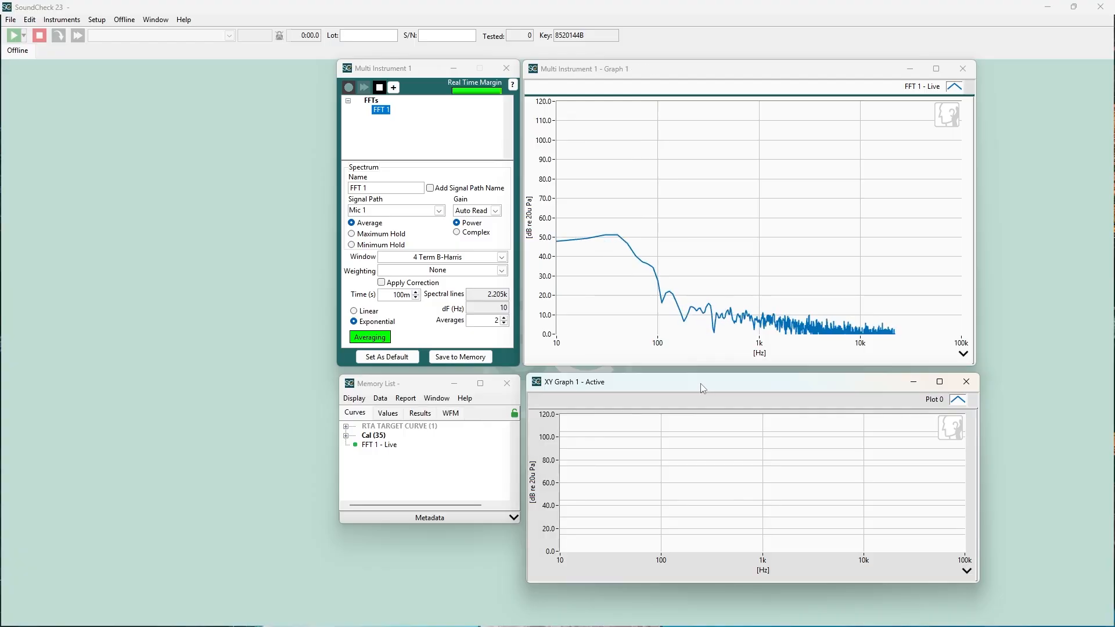
{"action": "left_click", "coordinate": [703, 76]}
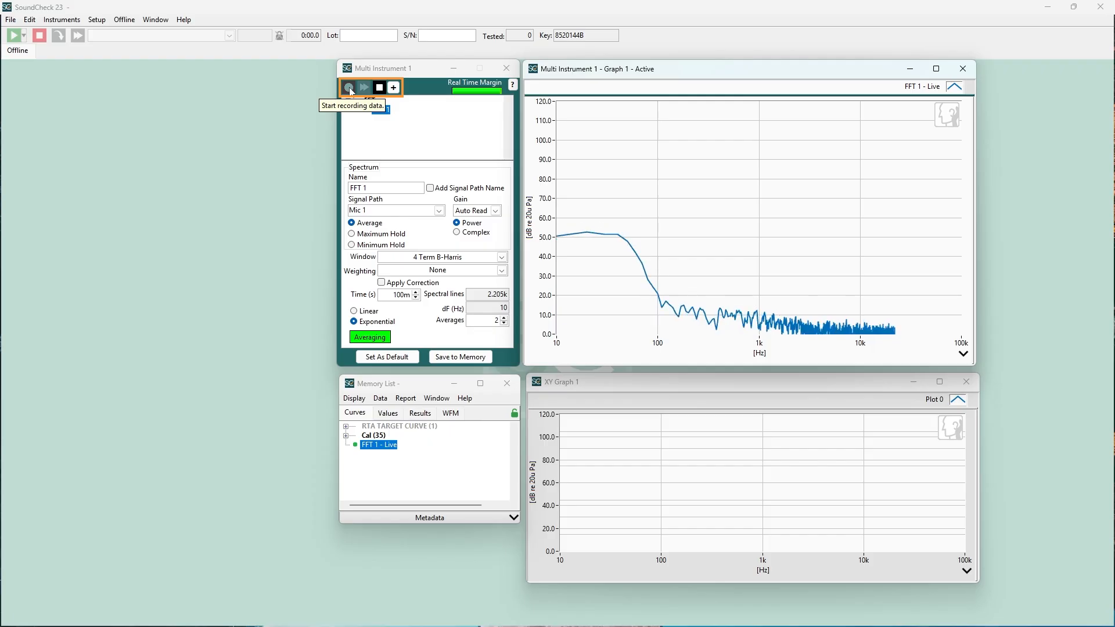
Step: Try linear averaging on FFT 1, and restart the measurement with exponential averaging
{"action": "left_click", "coordinate": [374, 89]}
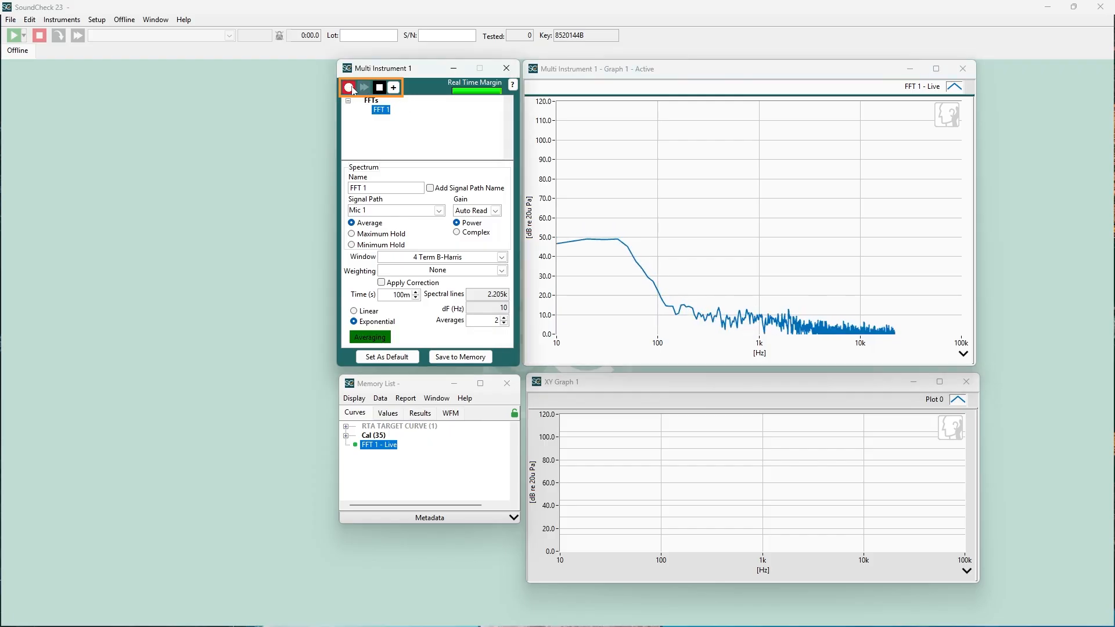
{"action": "left_click", "coordinate": [354, 312]}
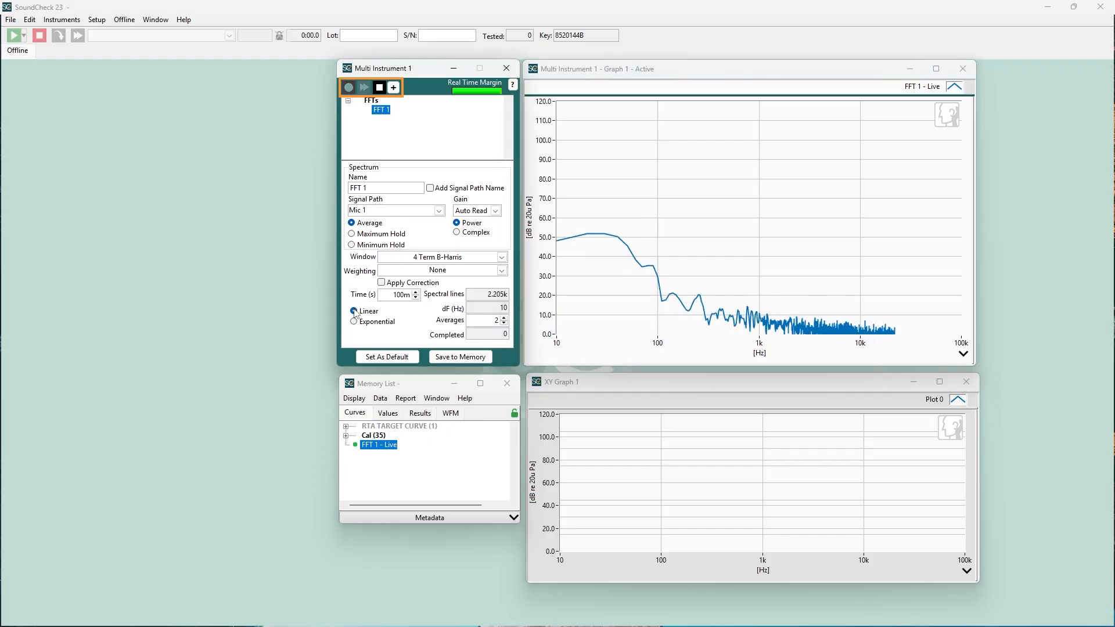
{"action": "left_click", "coordinate": [348, 87]}
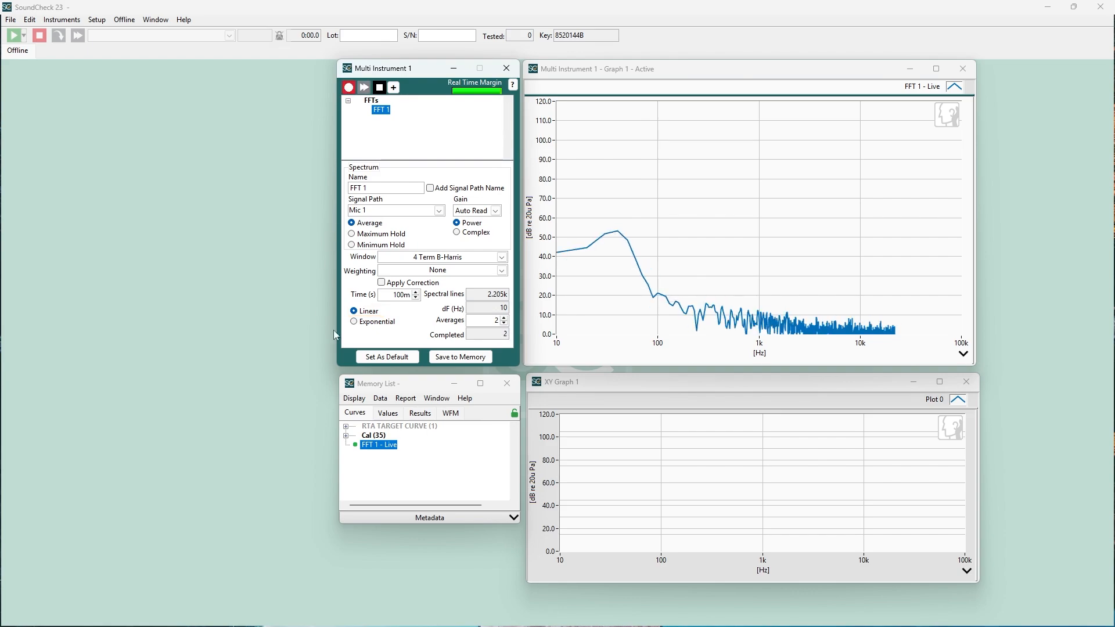
{"action": "left_click", "coordinate": [354, 322]}
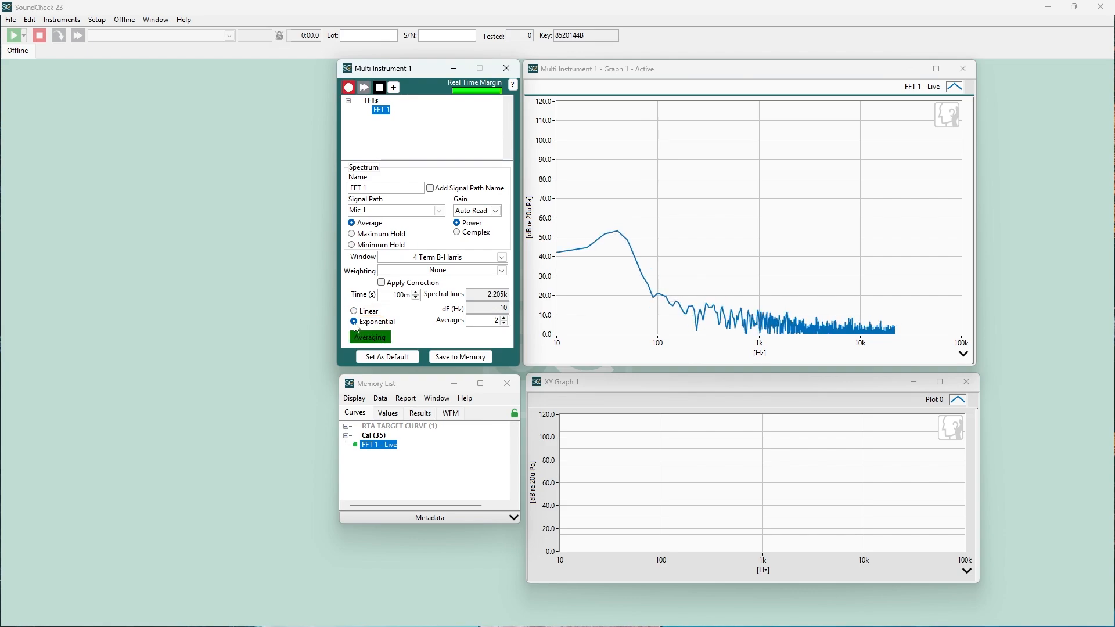
{"action": "left_click", "coordinate": [348, 87]}
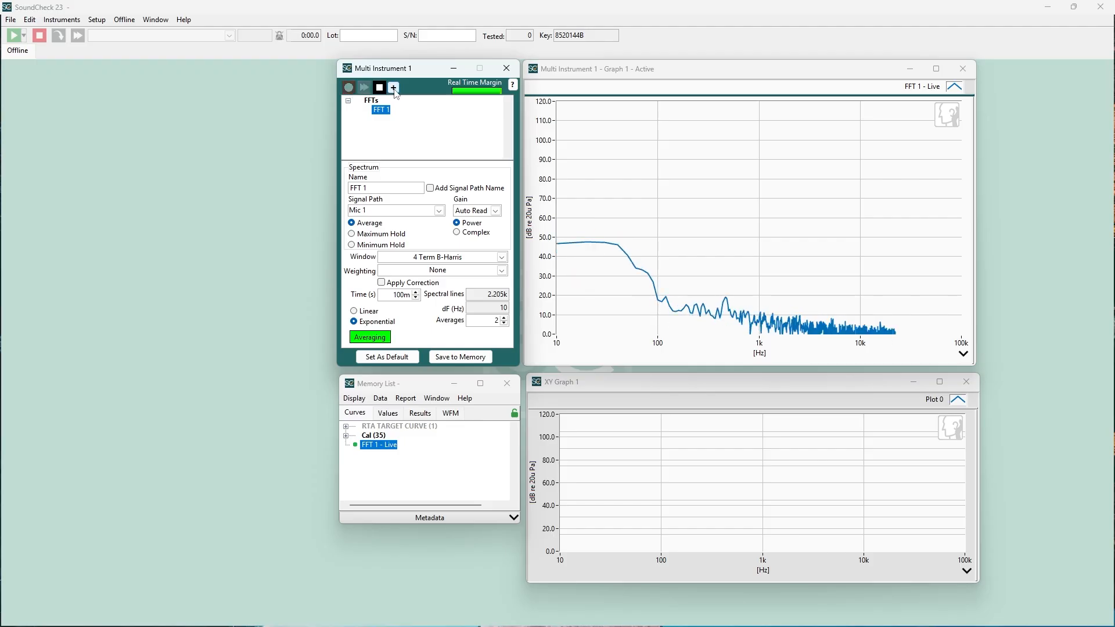
{"action": "left_click", "coordinate": [394, 87]}
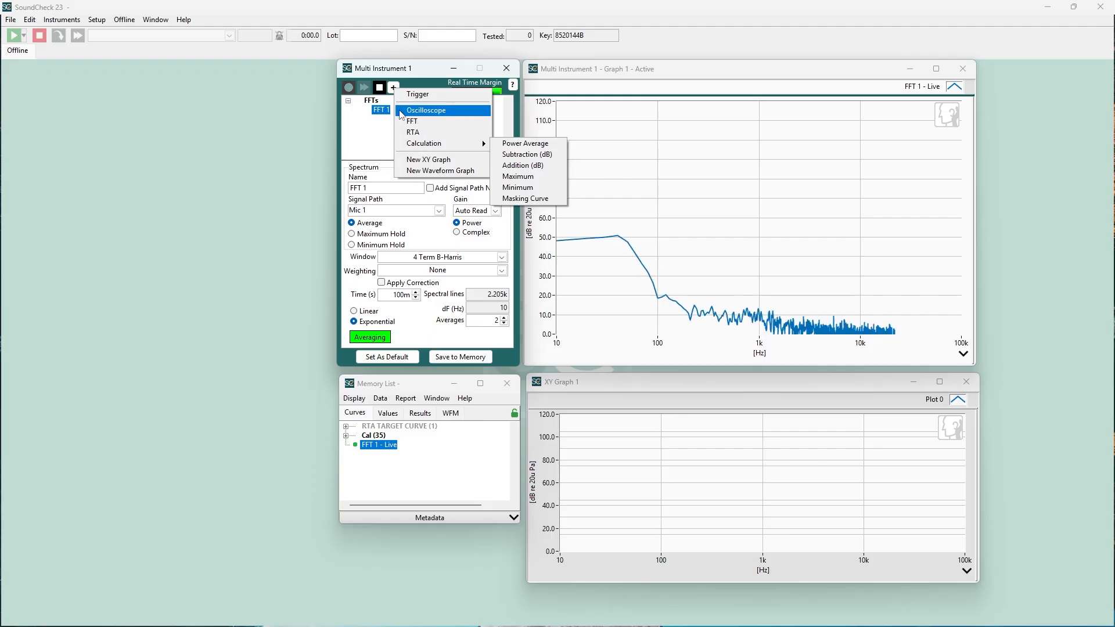
{"action": "left_click", "coordinate": [393, 87]}
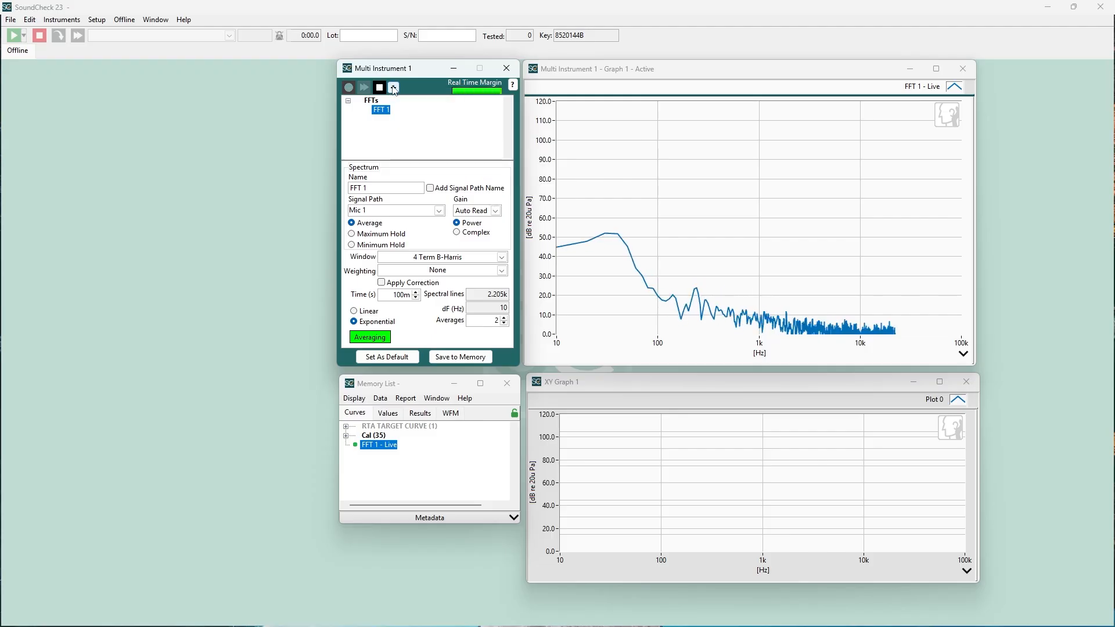
Step: Open a Signal Generator and start its default sine wave output
{"action": "left_click", "coordinate": [44, 21]}
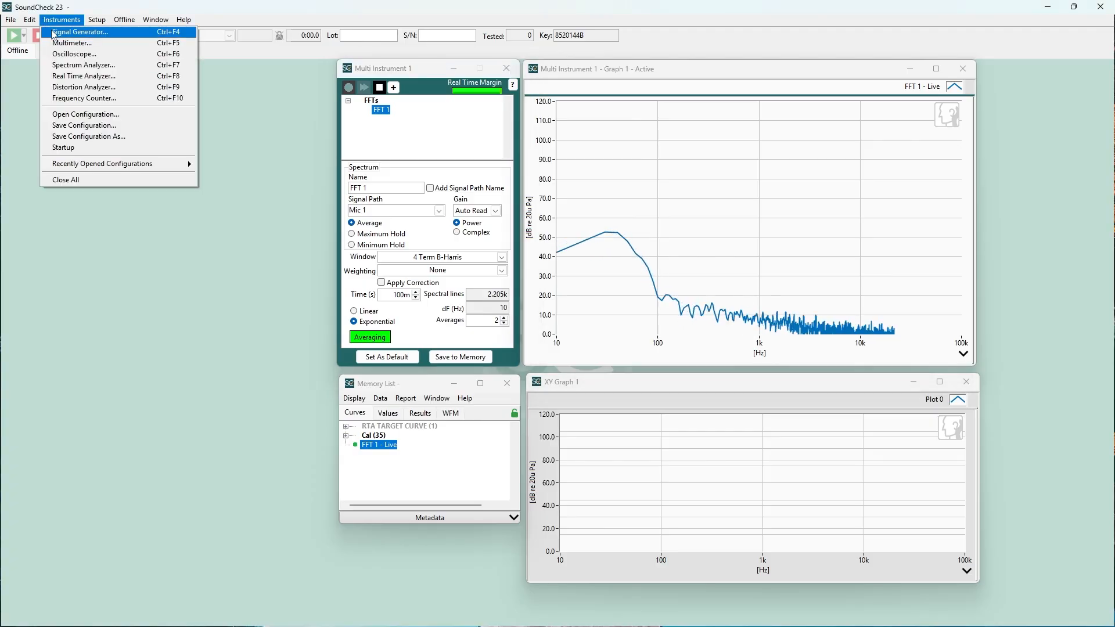
{"action": "left_click", "coordinate": [53, 33]}
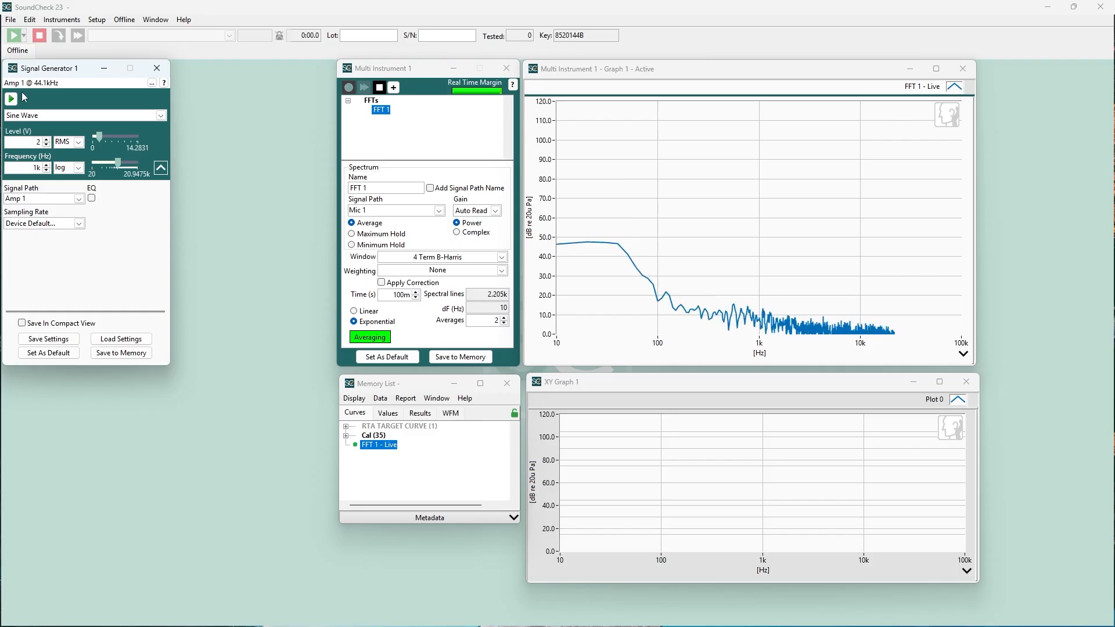
{"action": "left_click", "coordinate": [12, 99]}
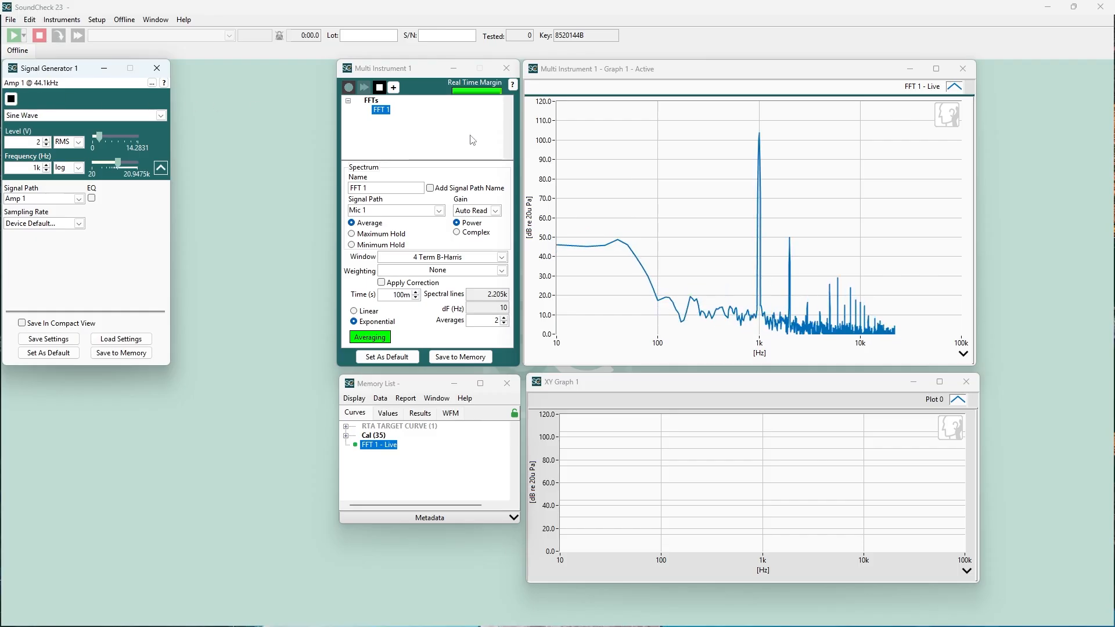
Step: Snap cursor Cur1 to the maximum of the FFT 1 curve in the Multi Instrument graph
{"action": "right_click", "coordinate": [760, 141]}
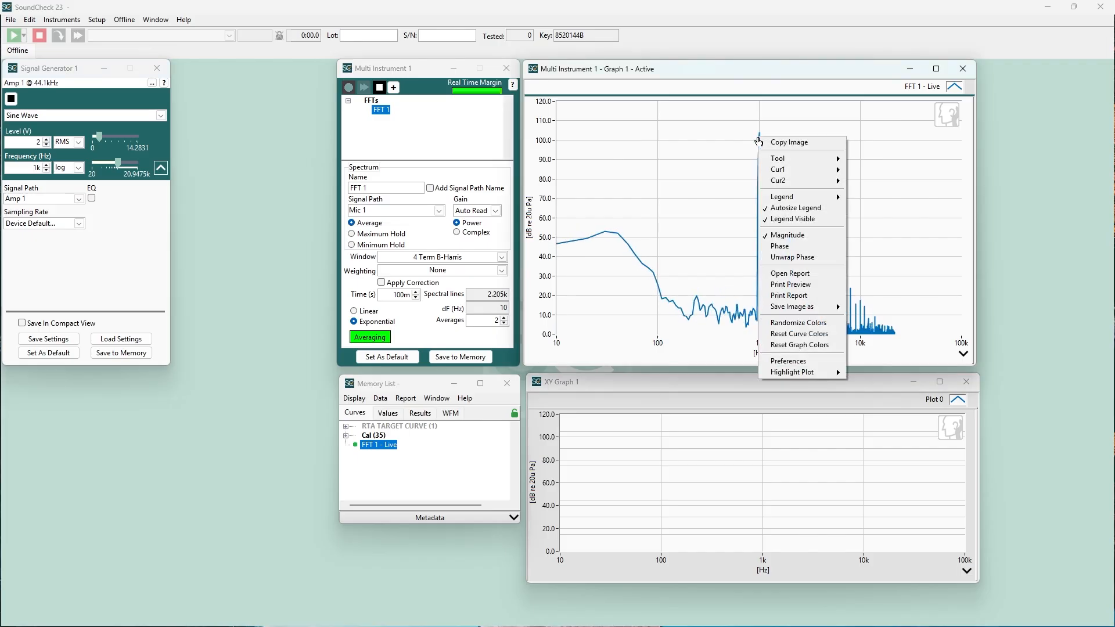
{"action": "mouse_move", "coordinate": [774, 171]}
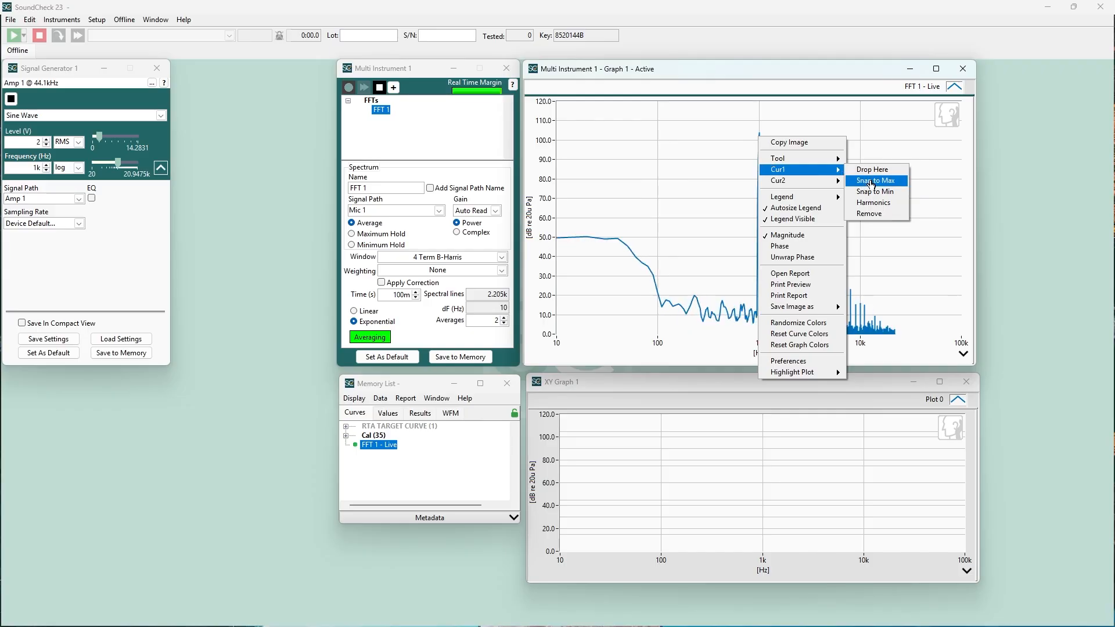
{"action": "left_click", "coordinate": [867, 180]}
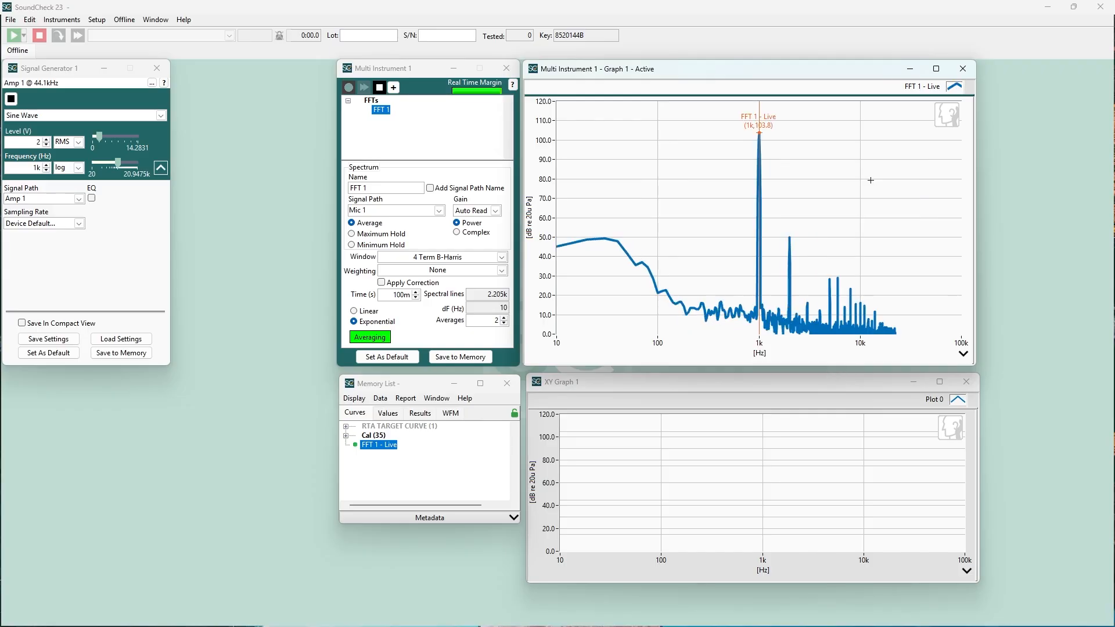
Step: Enable harmonic markers for Cur1 and expand the graph's cursor readouts, including THD
{"action": "right_click", "coordinate": [761, 133]}
{"action": "mouse_move", "coordinate": [784, 165]}
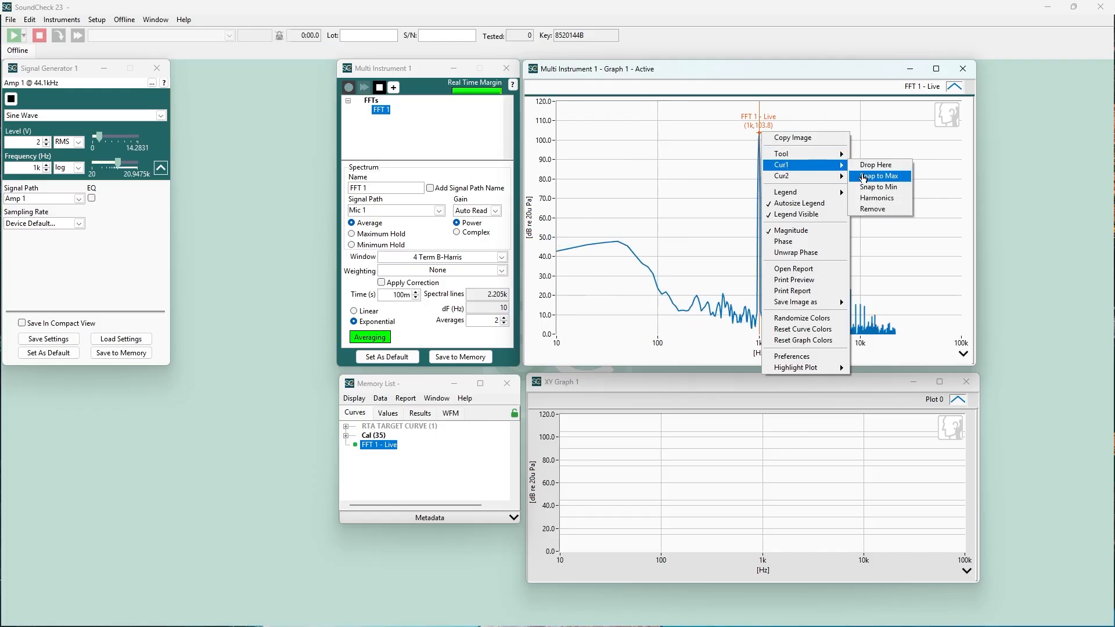
{"action": "left_click", "coordinate": [869, 203]}
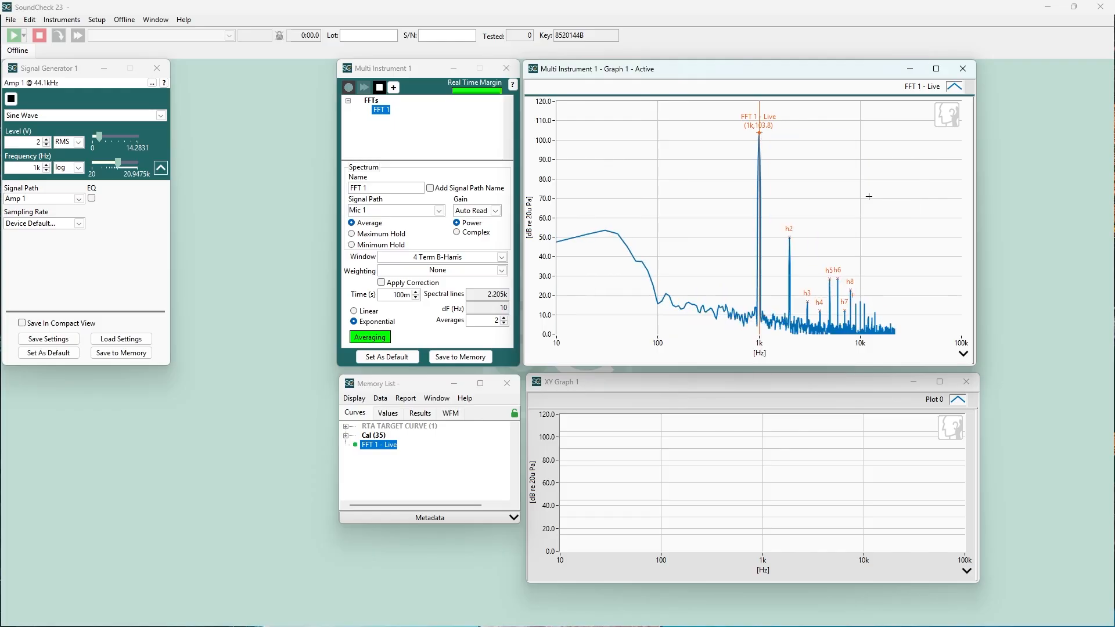
{"action": "left_click", "coordinate": [963, 354]}
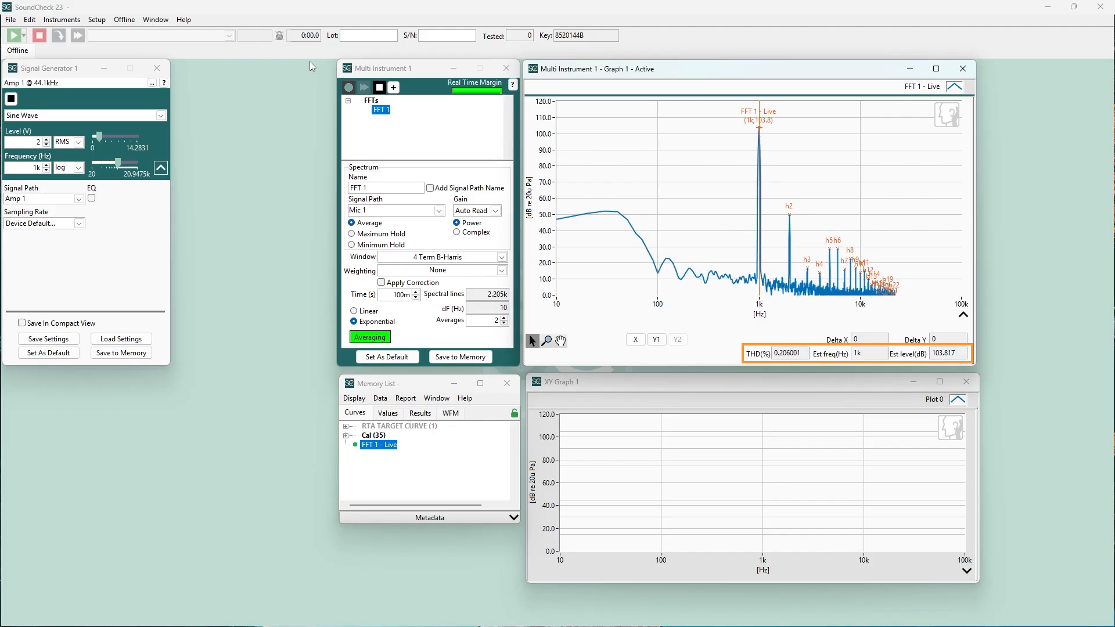
Step: Add a Masking Curve calculation to the Multi Instrument with FFT 1 as Operand A
{"action": "left_click", "coordinate": [393, 87]}
{"action": "mouse_move", "coordinate": [453, 141]}
{"action": "left_click", "coordinate": [521, 195]}
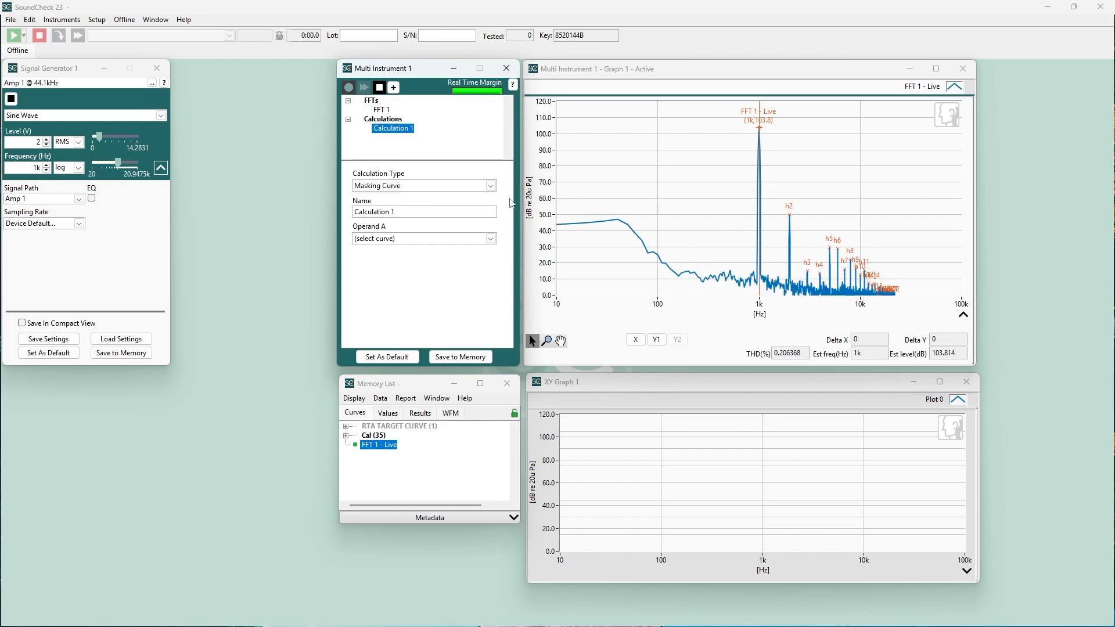
{"action": "left_click", "coordinate": [431, 238]}
{"action": "left_click", "coordinate": [423, 261]}
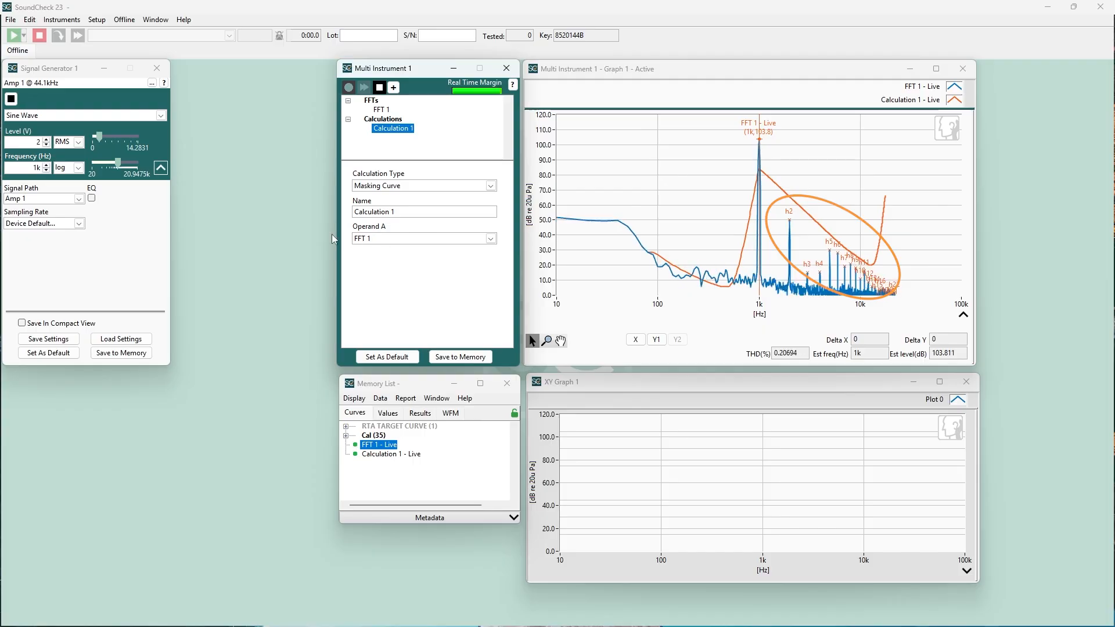
Step: Raise the Signal Generator's output level to 4 V RMS
{"action": "left_click", "coordinate": [40, 140]}
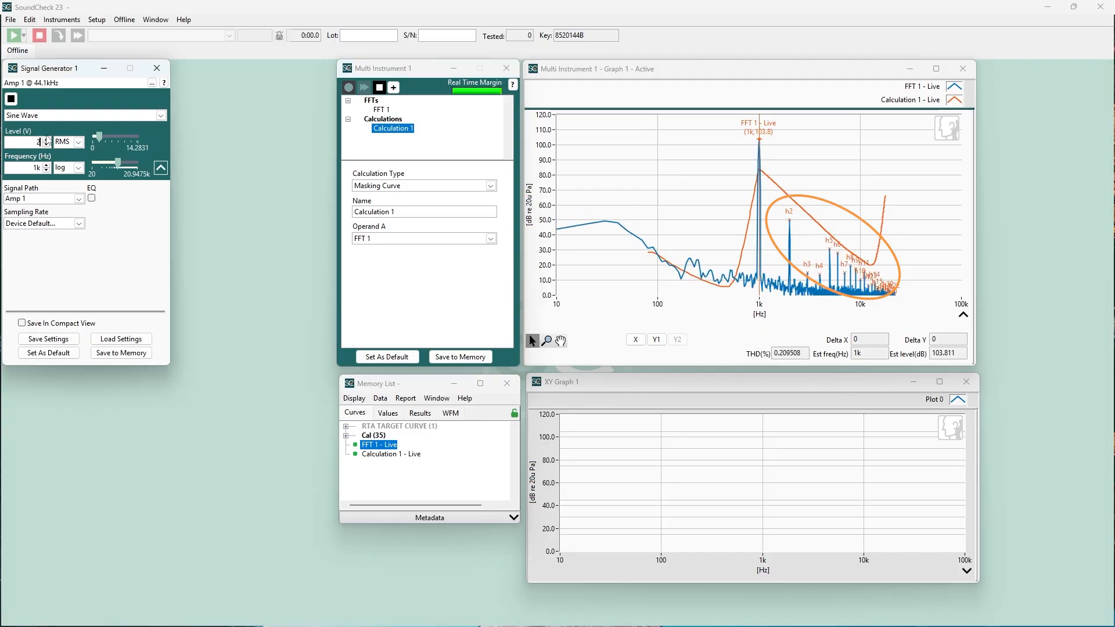
{"action": "left_click", "coordinate": [46, 139]}
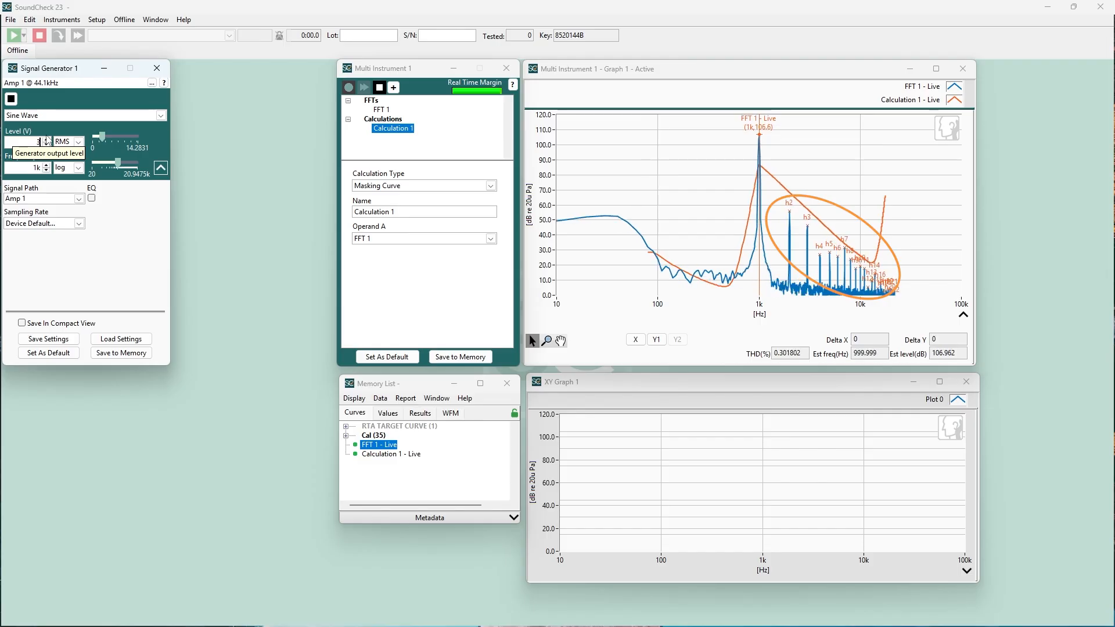
{"action": "left_click", "coordinate": [46, 139]}
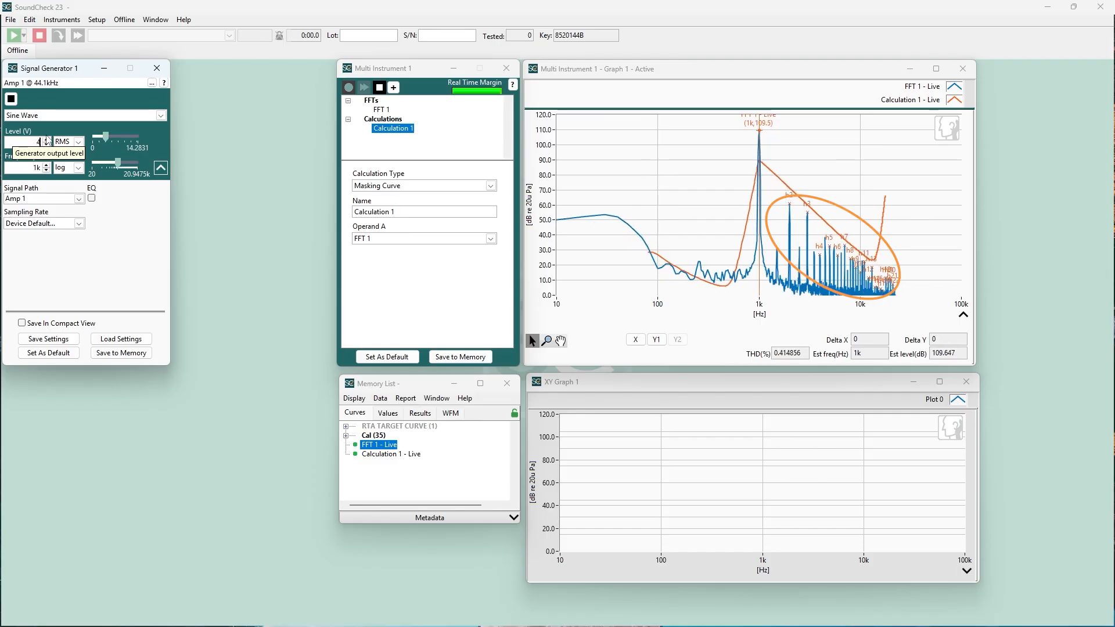
Step: Load the recent instrument configuration IMD.vic and start its two synchronized signal generators
{"action": "left_click", "coordinate": [62, 20]}
{"action": "mouse_move", "coordinate": [76, 168]}
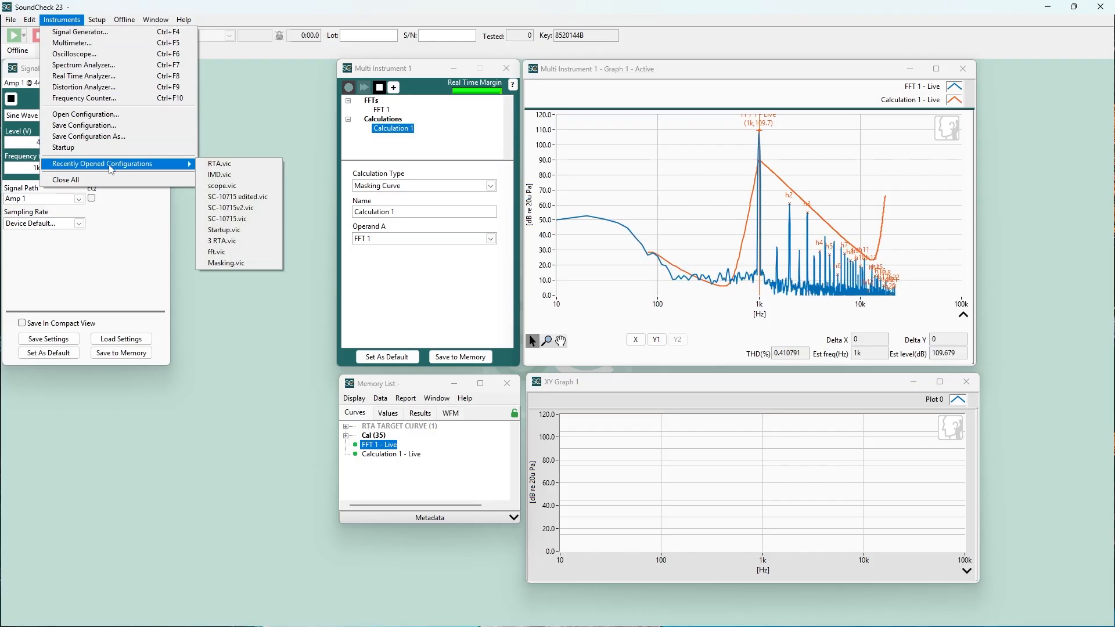
{"action": "left_click", "coordinate": [218, 174]}
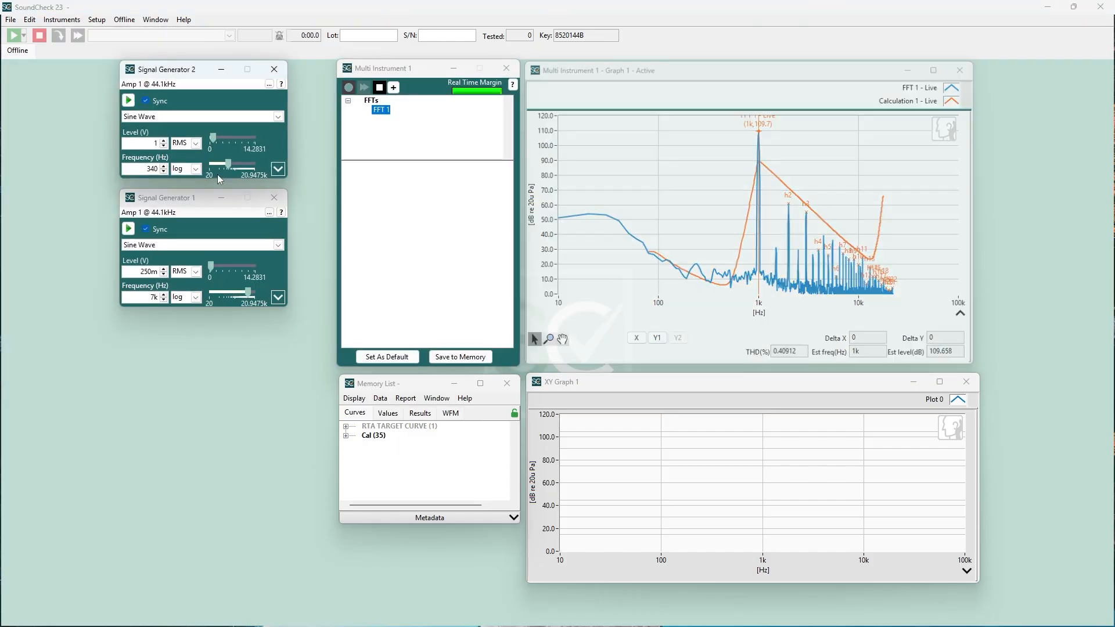
{"action": "left_click", "coordinate": [129, 101]}
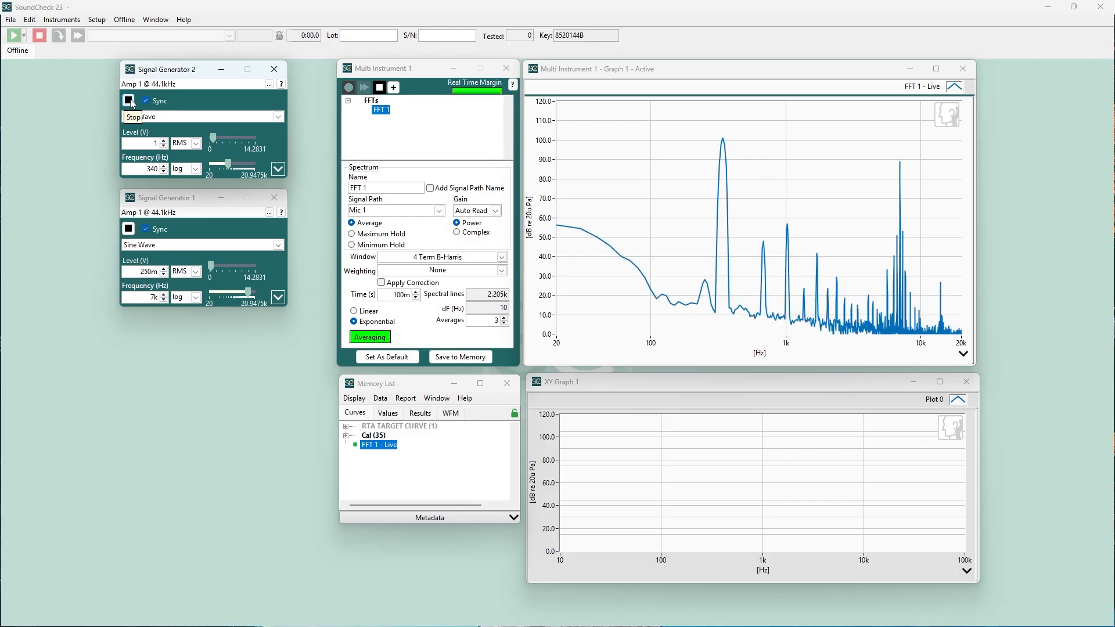
Step: Close all open instruments, keeping the Memory List and XY Graph 1
{"action": "left_click", "coordinate": [58, 21]}
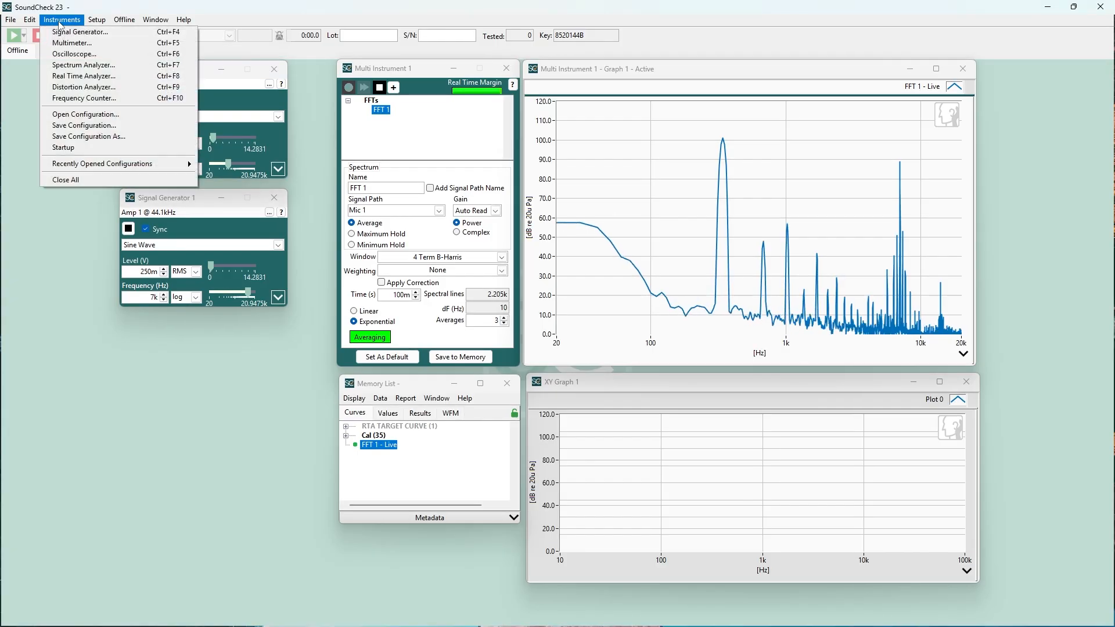
{"action": "left_click", "coordinate": [78, 137]}
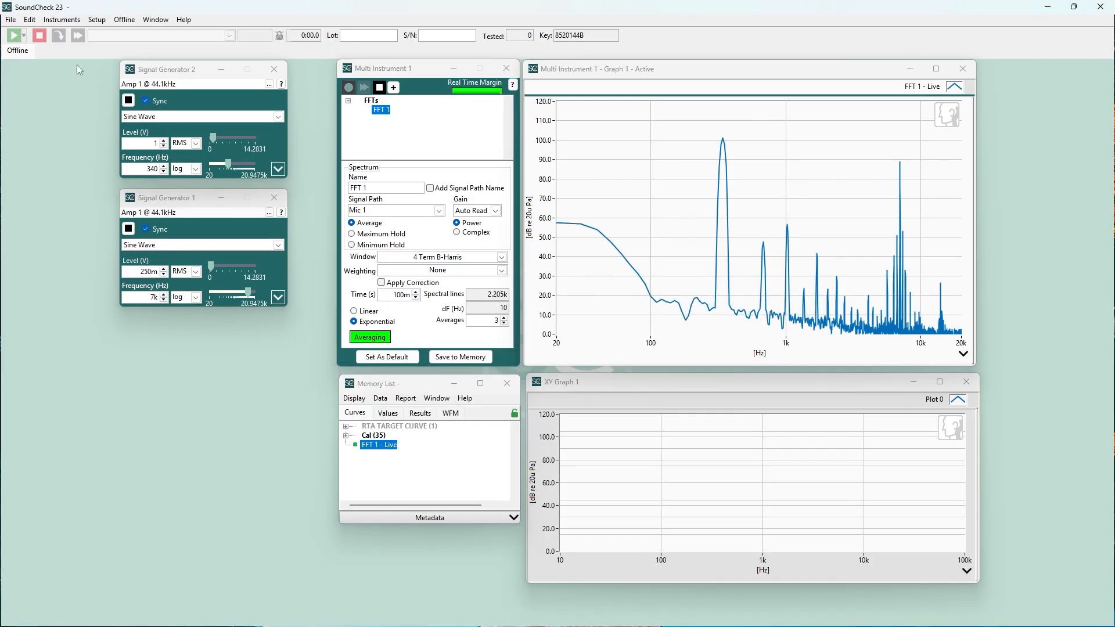
{"action": "left_click", "coordinate": [61, 19]}
{"action": "left_click", "coordinate": [62, 179]}
Step: Load the recent instrument configuration IMD.vic again, then start and stop its two synchronized signal generators
{"action": "left_click", "coordinate": [60, 20]}
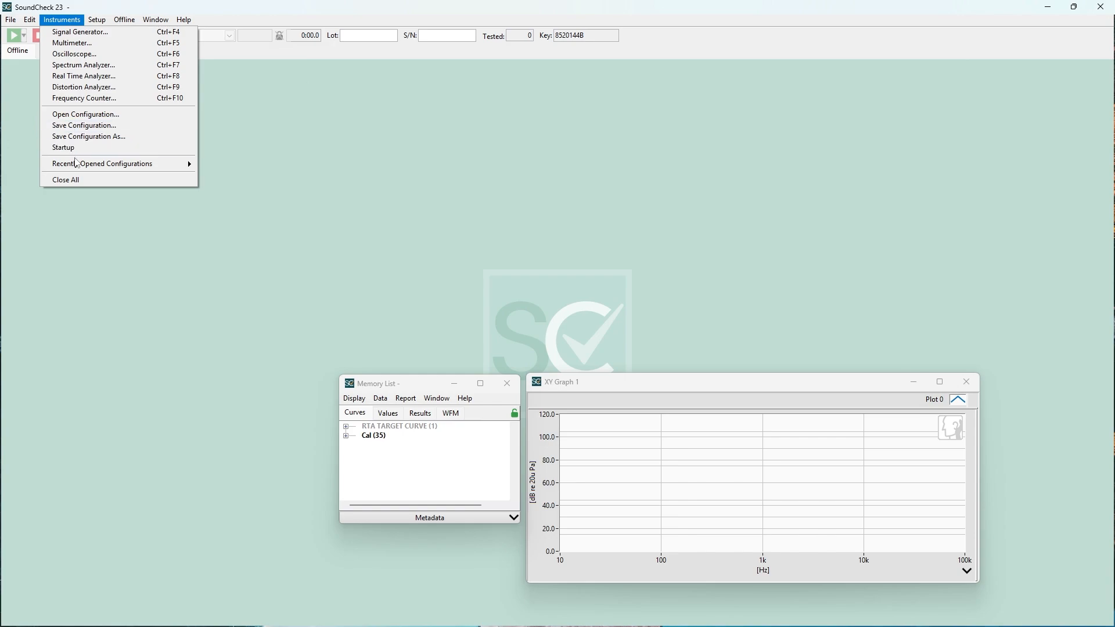
{"action": "mouse_move", "coordinate": [107, 165]}
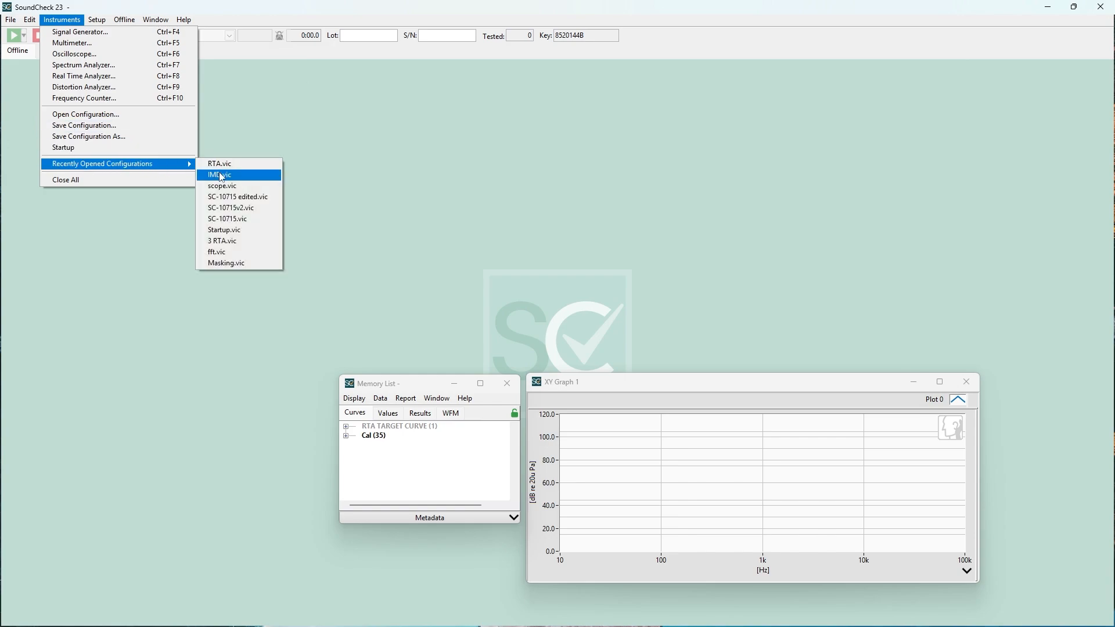
{"action": "left_click", "coordinate": [218, 173]}
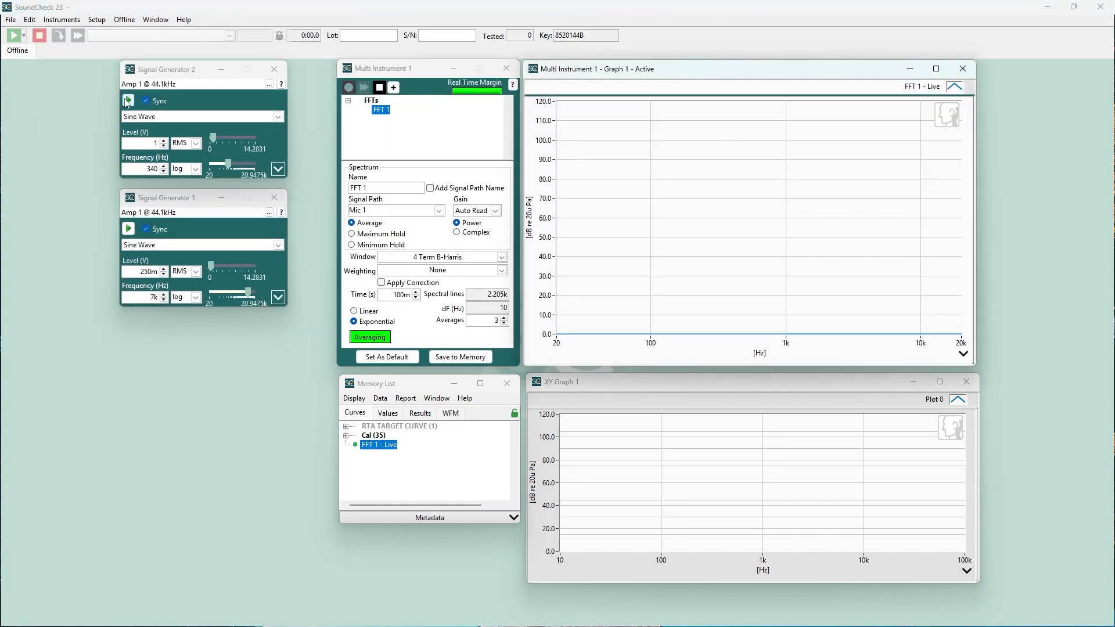
{"action": "left_click", "coordinate": [129, 100]}
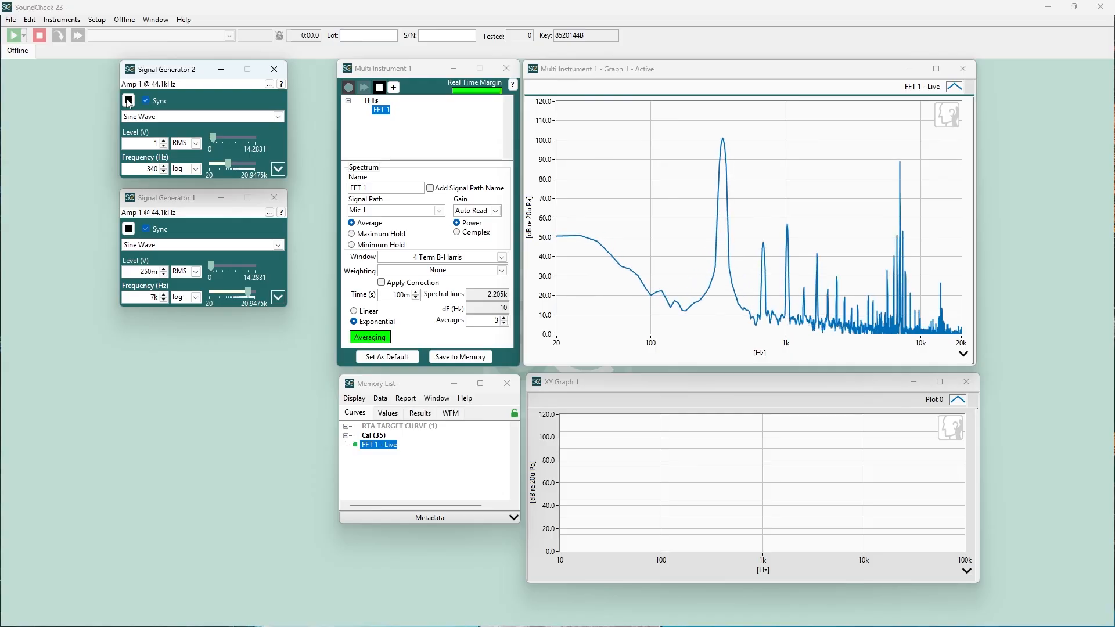
{"action": "left_click", "coordinate": [129, 101]}
Step: Load the recent instrument configuration containing a live RTA and start its pink noise signal generator
{"action": "left_click", "coordinate": [61, 20]}
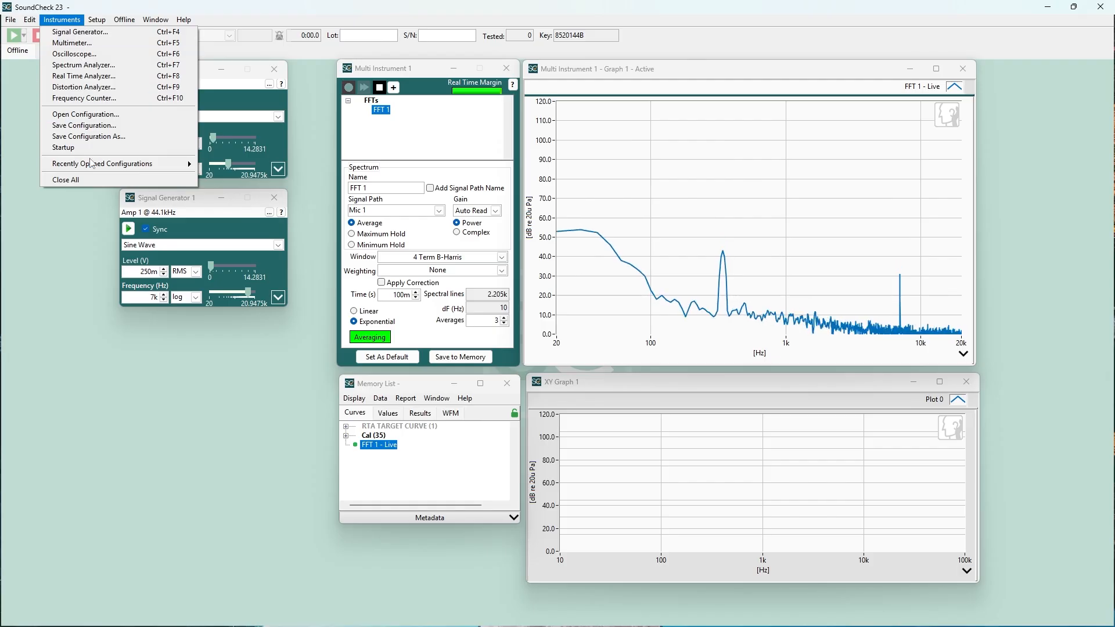
{"action": "mouse_move", "coordinate": [145, 164]}
{"action": "left_click", "coordinate": [222, 228]}
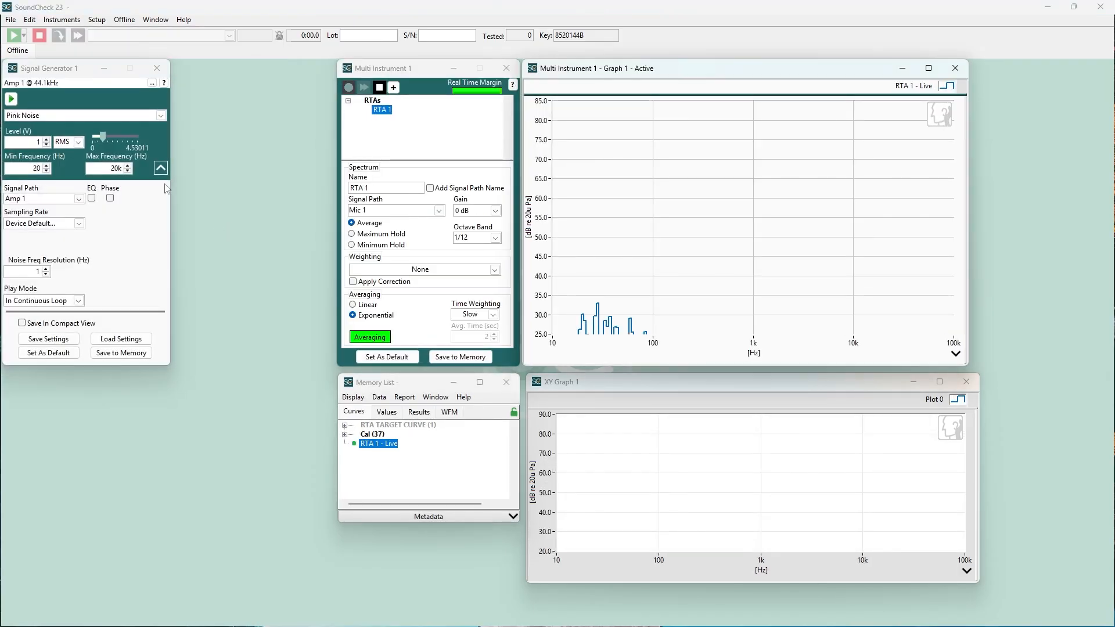
{"action": "left_click", "coordinate": [11, 98]}
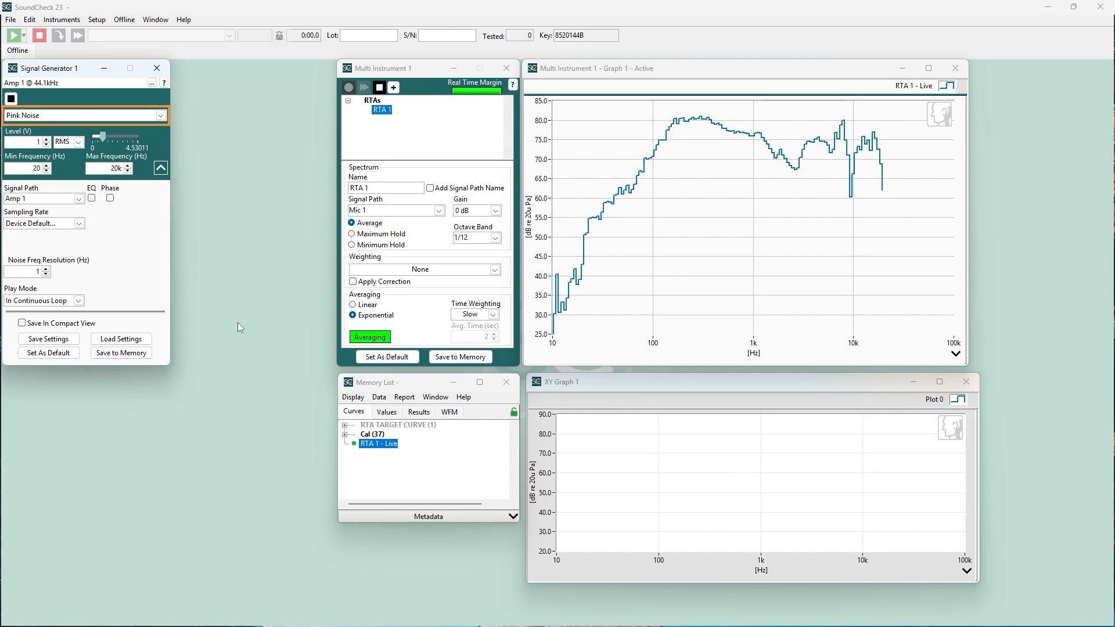
Step: Add Target Curve - p from the RTA TARGET CURVE group to the Multi Instrument's live RTA graph
{"action": "left_click", "coordinate": [346, 426]}
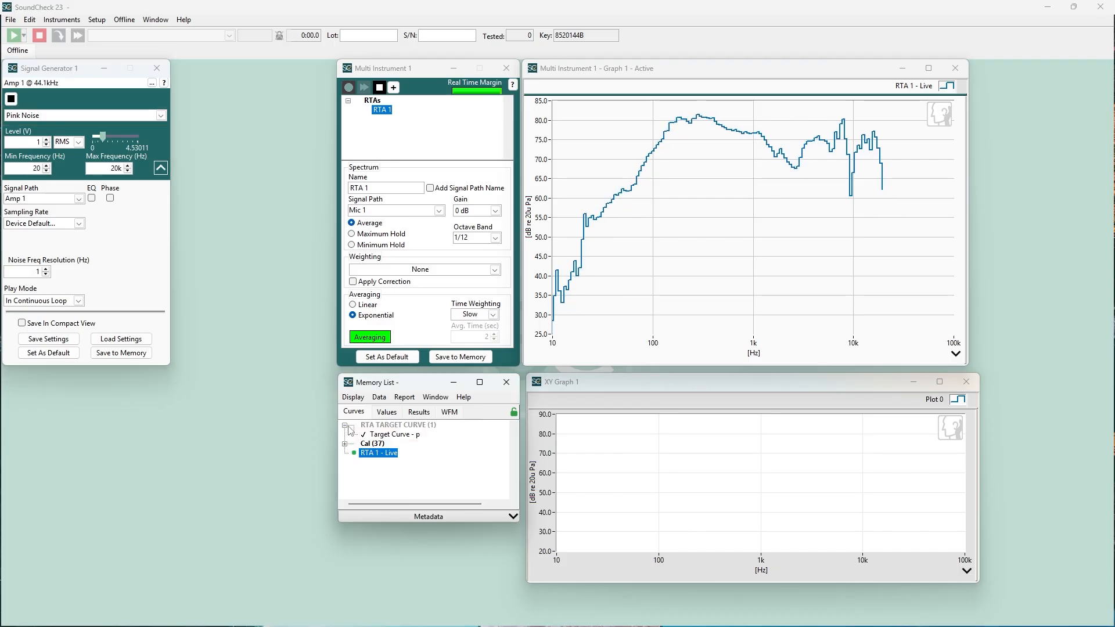
{"action": "left_click", "coordinate": [376, 436]}
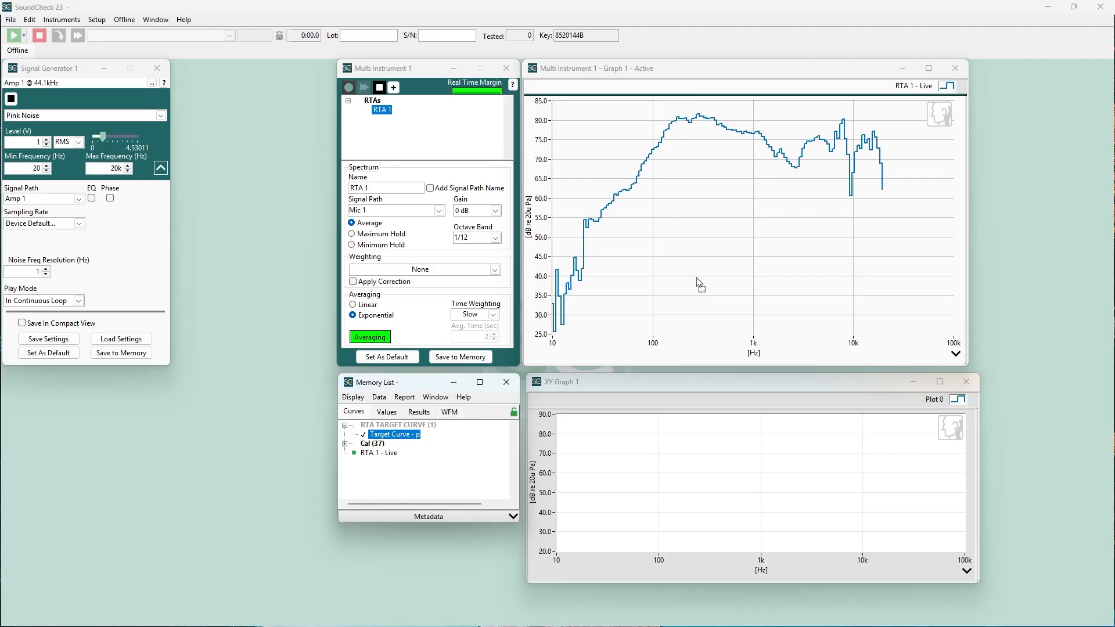
{"action": "left_click_drag", "start_coordinate": [696, 277], "coordinate": [697, 277]}
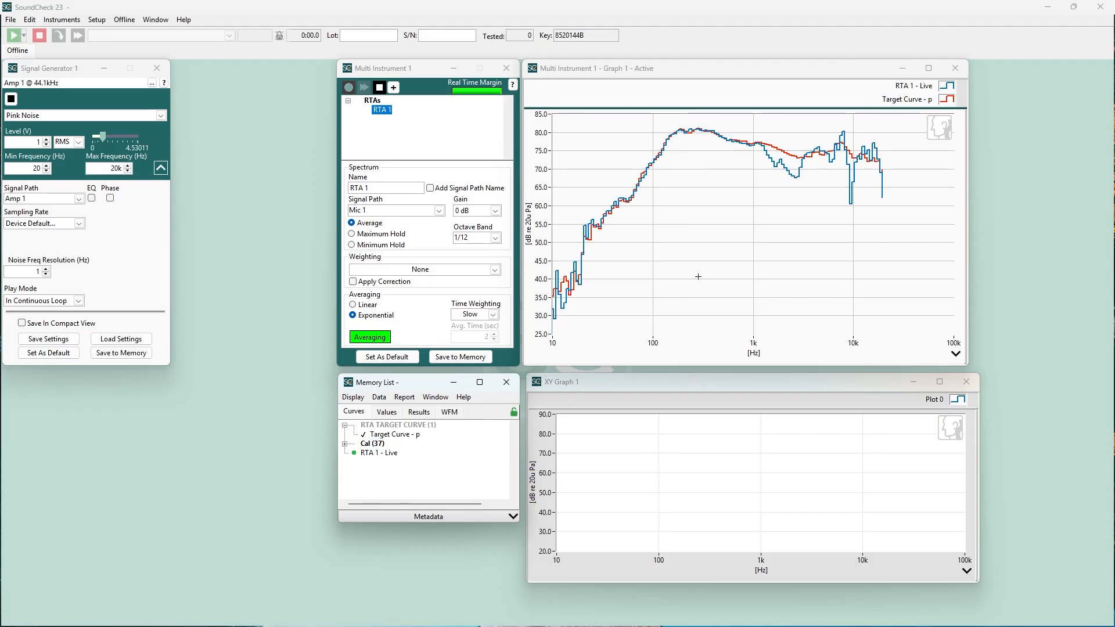
{"action": "left_click", "coordinate": [902, 103]}
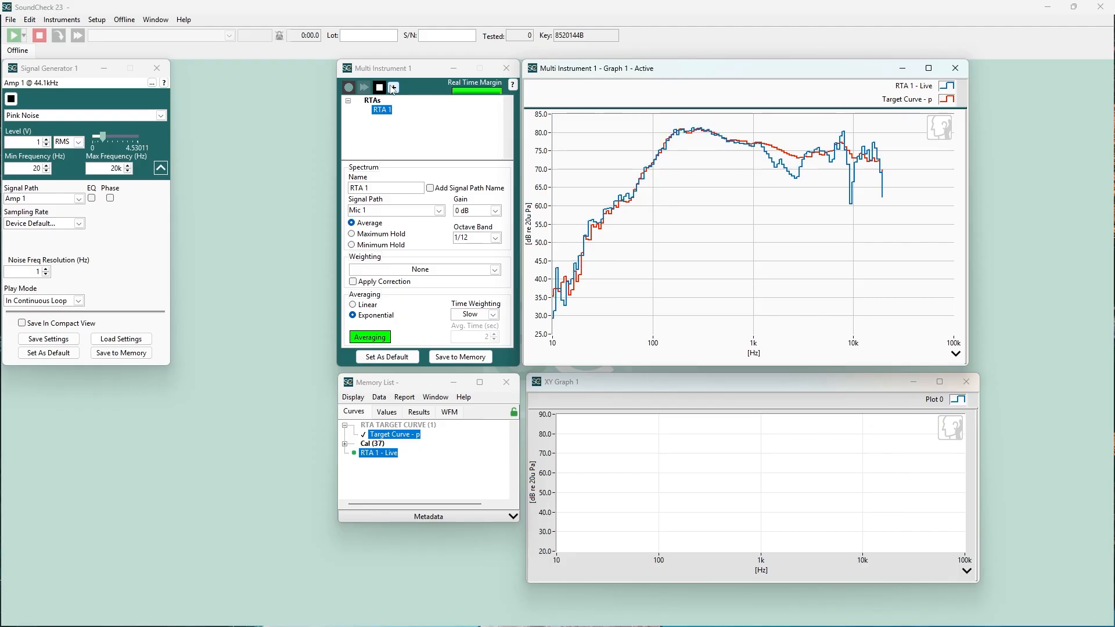
Step: Add a Subtraction (dB) calculation with RTA 1 as Operand A and Target Curve - p as Operand B, and highlight its curve
{"action": "left_click", "coordinate": [394, 88]}
{"action": "mouse_move", "coordinate": [453, 145]}
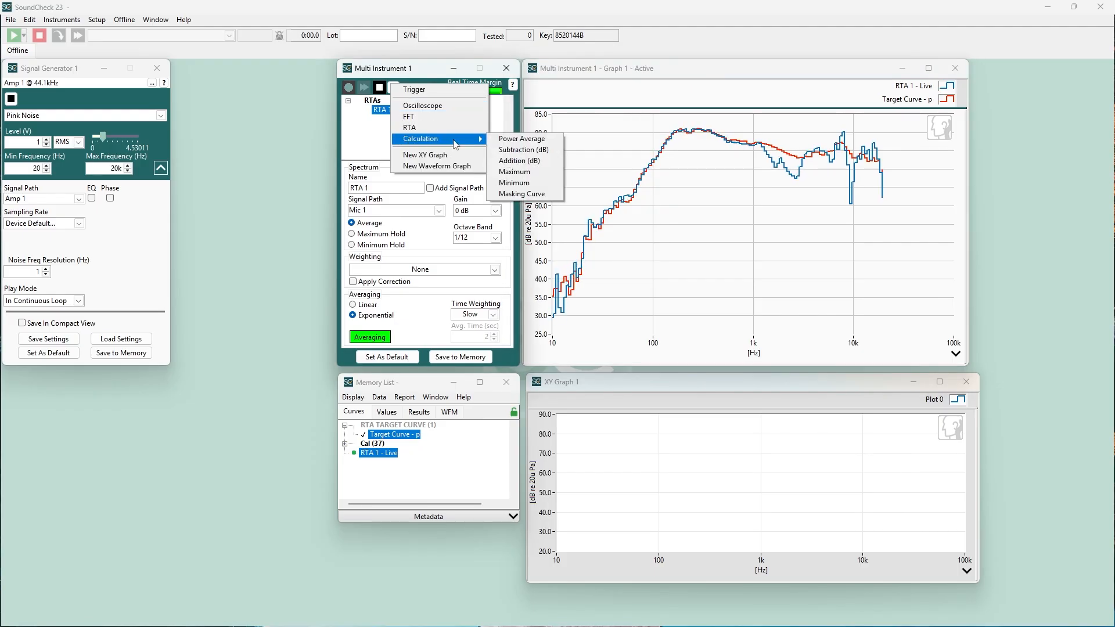
{"action": "left_click", "coordinate": [522, 149]}
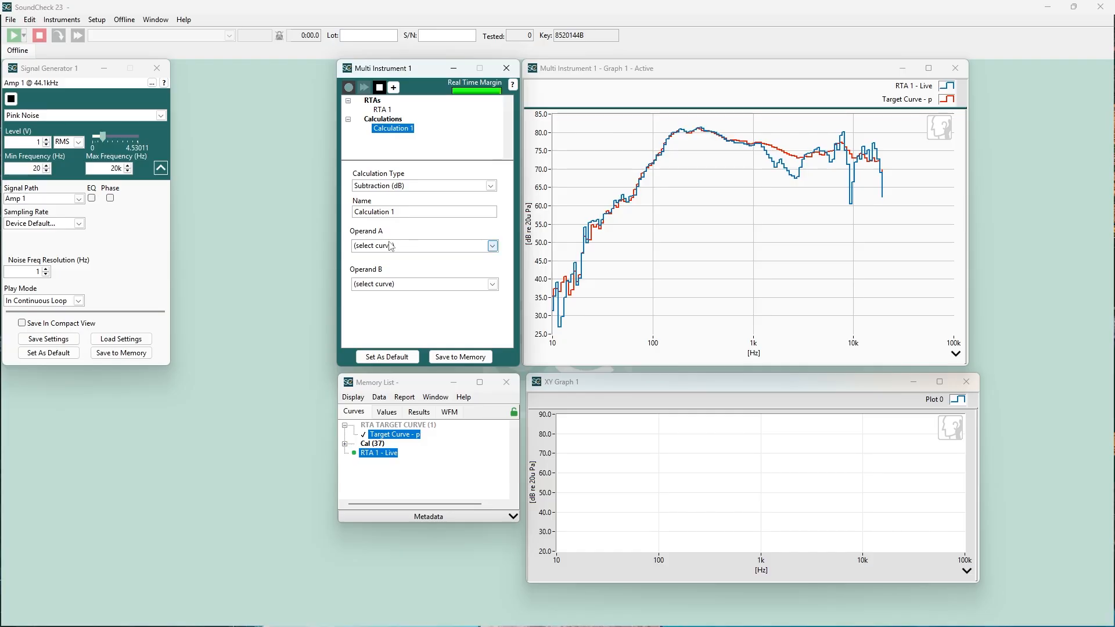
{"action": "left_click", "coordinate": [392, 248]}
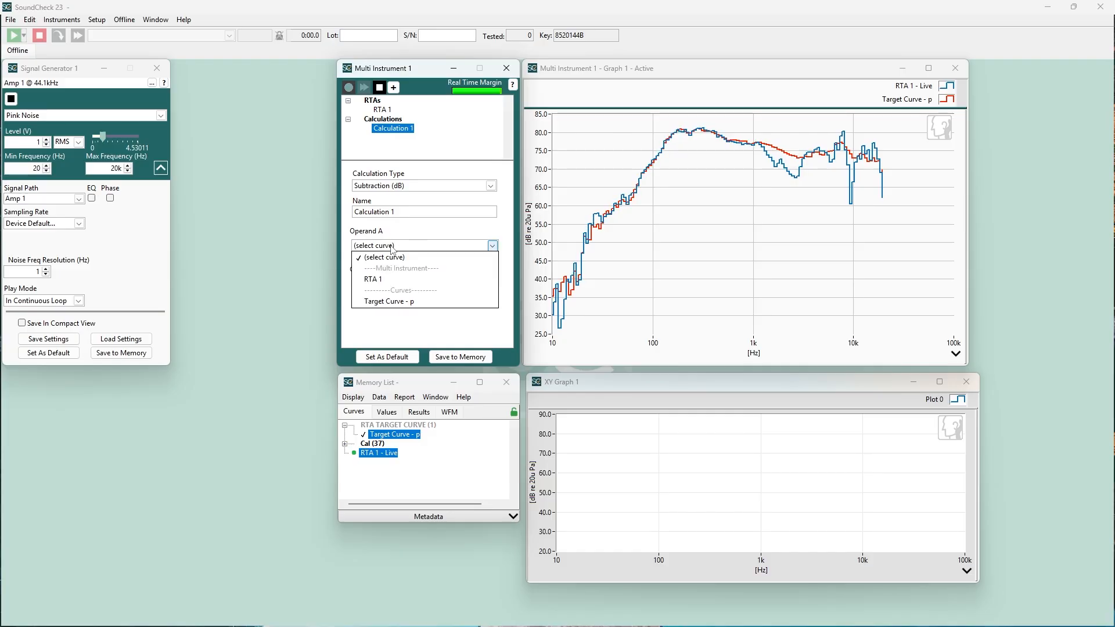
{"action": "left_click", "coordinate": [393, 284]}
{"action": "left_click", "coordinate": [394, 288]}
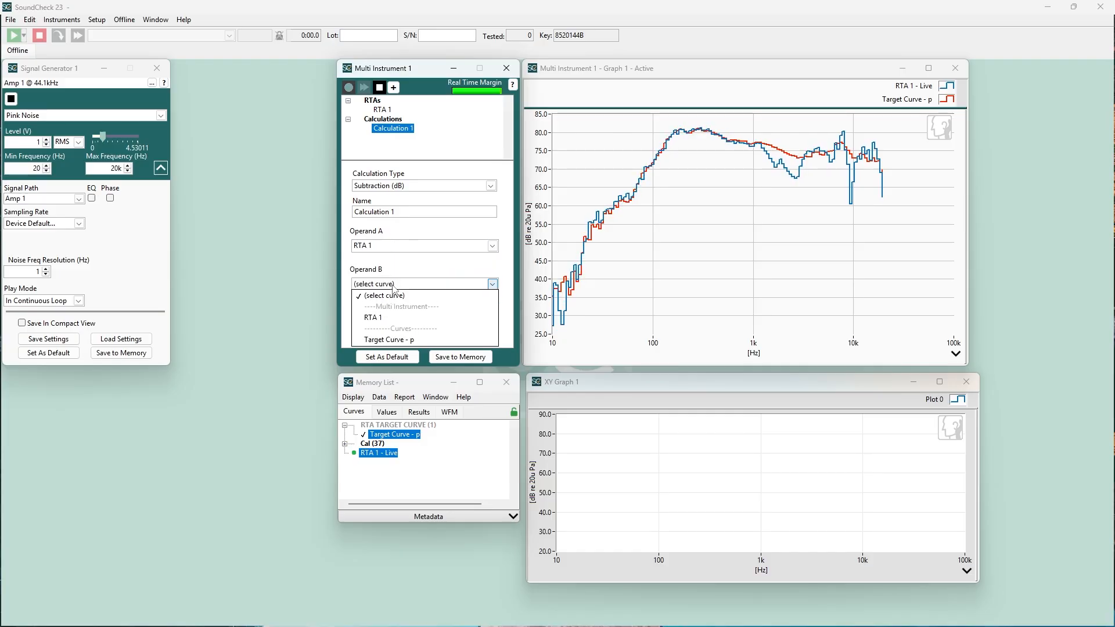
{"action": "left_click", "coordinate": [391, 340]}
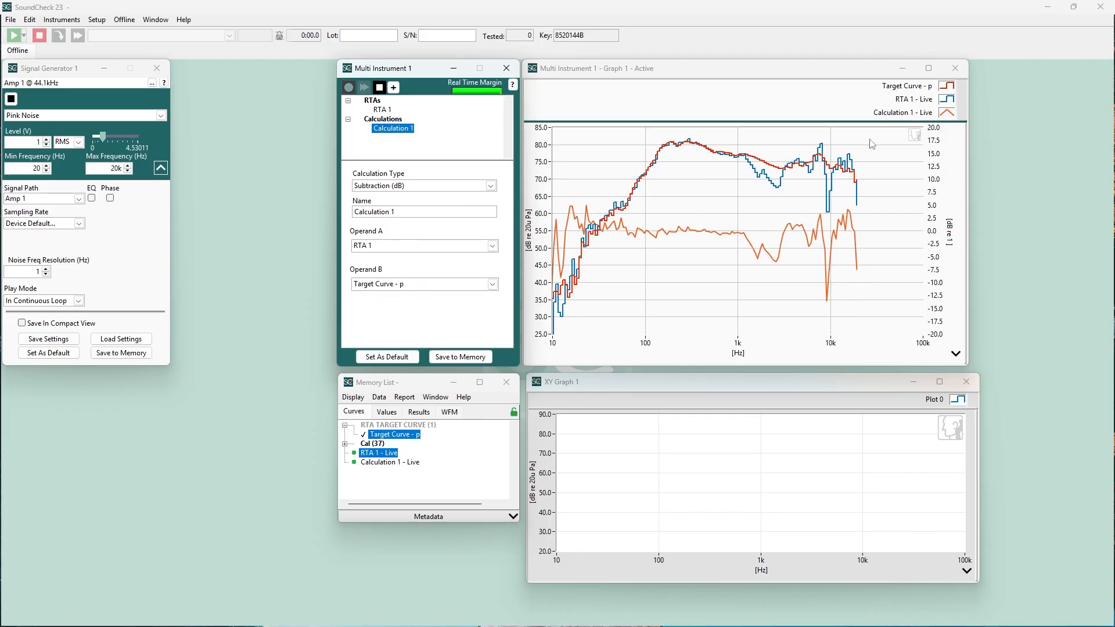
{"action": "left_click", "coordinate": [904, 116]}
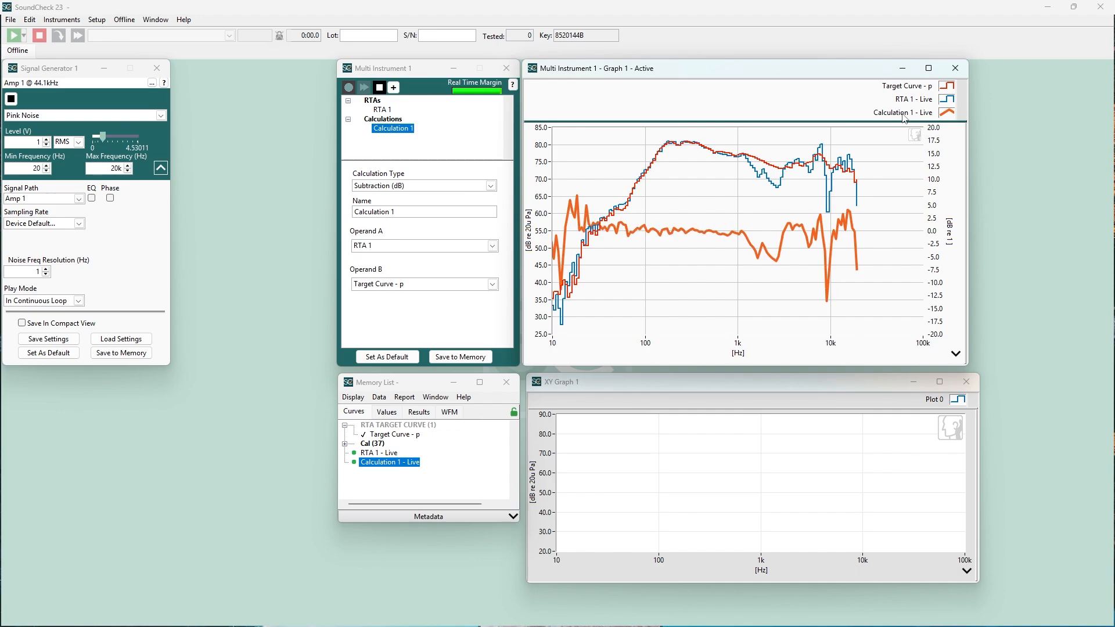
Step: Rename the subtraction calculation as Difference
{"action": "triple_click", "coordinate": [454, 208]}
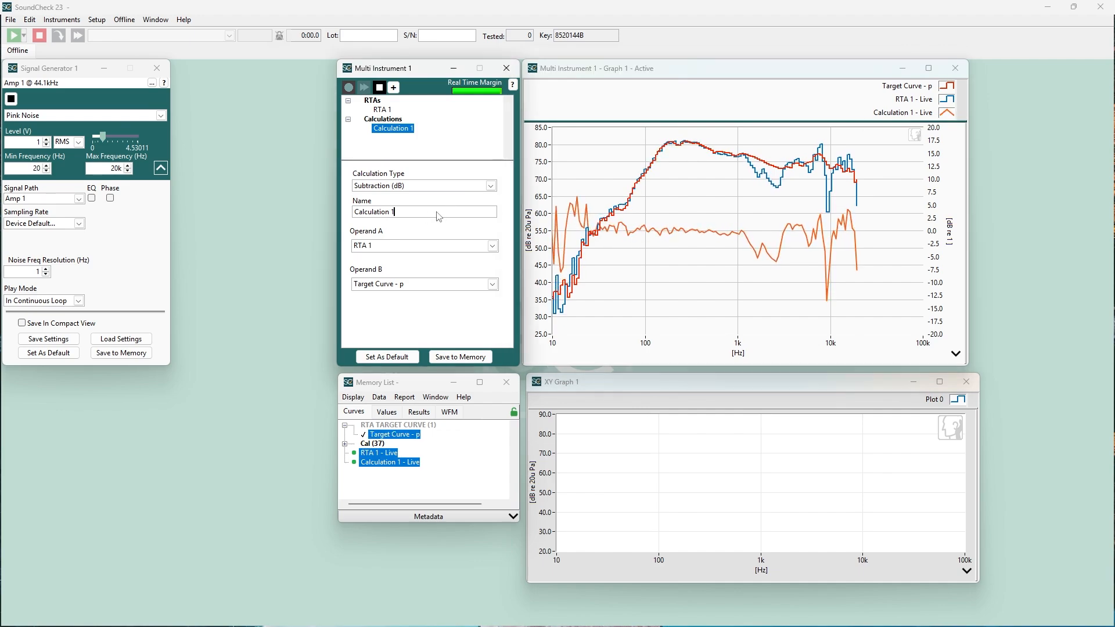
{"action": "type", "text": "Difference"}
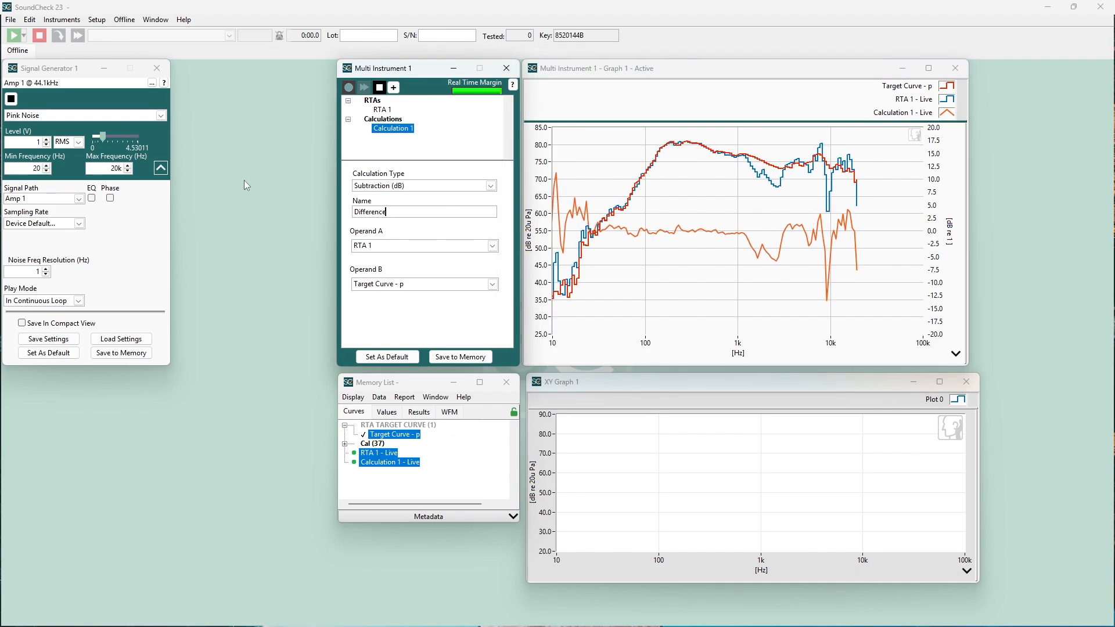
{"action": "key", "text": "Return"}
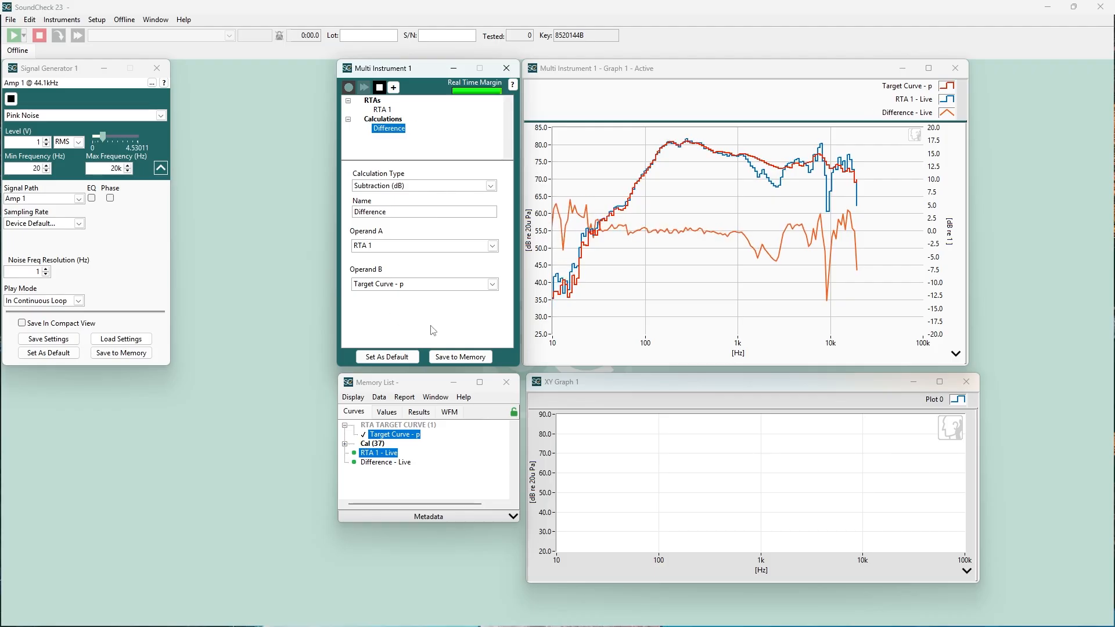
Step: Delete the Difference calculation and remove Target Curve - p from the Multi Instrument graph
{"action": "right_click", "coordinate": [394, 128]}
{"action": "left_click", "coordinate": [413, 146]}
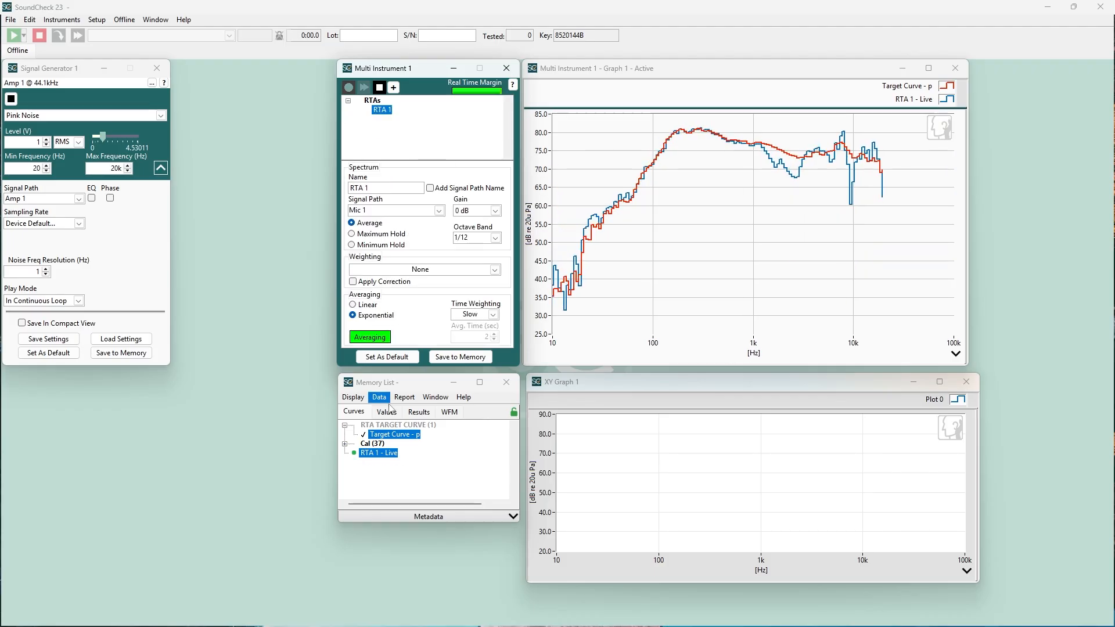
{"action": "right_click", "coordinate": [394, 439]}
{"action": "left_click", "coordinate": [410, 440]}
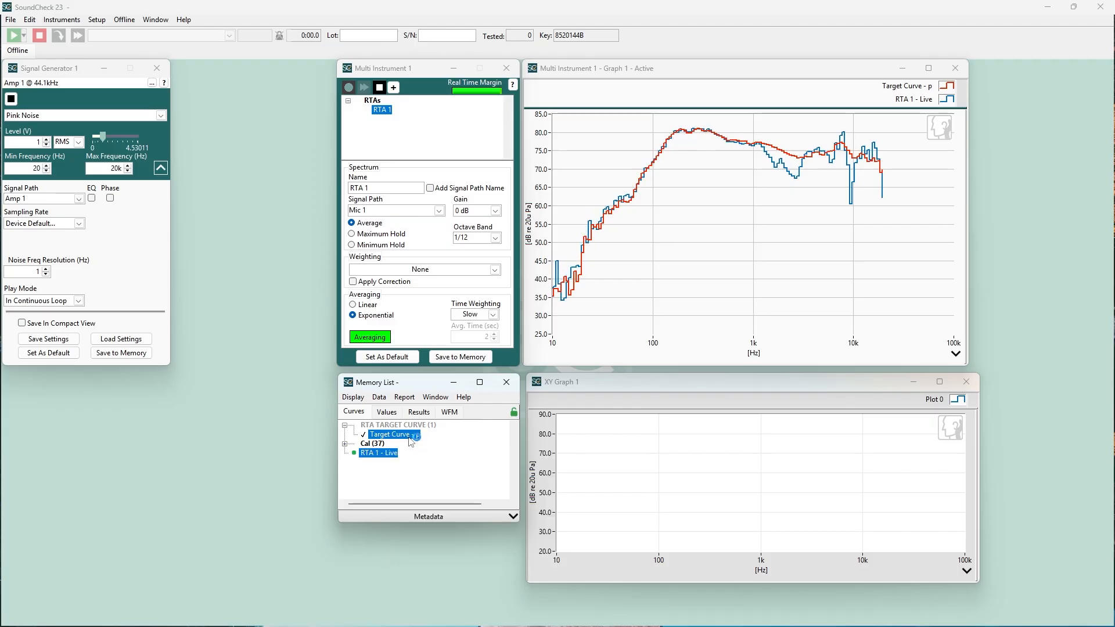
{"action": "left_click", "coordinate": [401, 441], "text": "ctrl"}
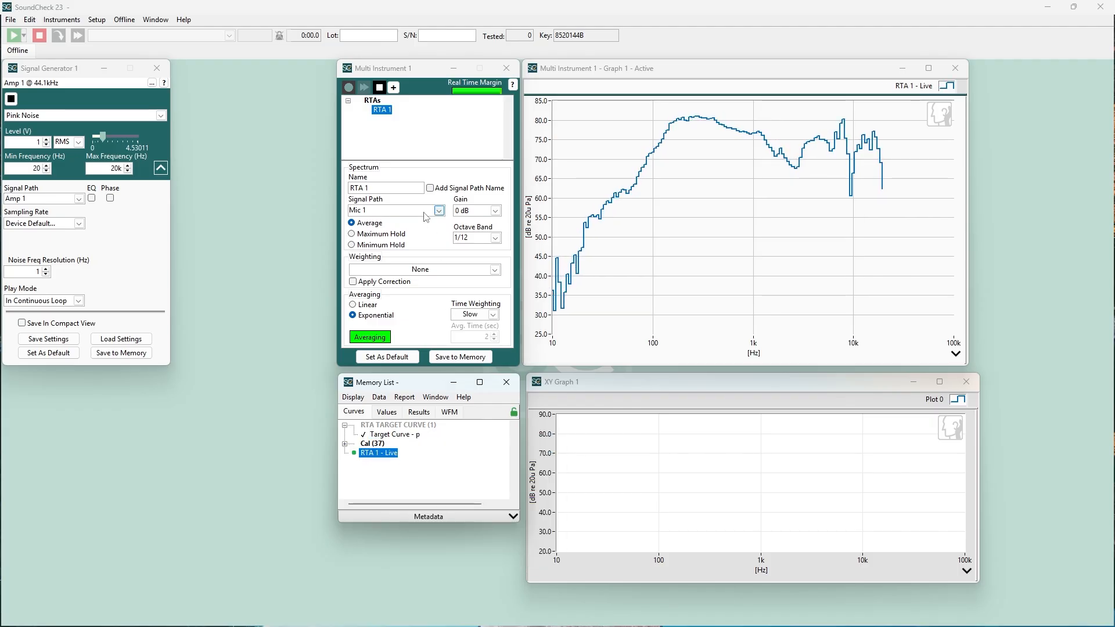
Step: Add two more RTAs to the Multi Instrument alongside RTA 1
{"action": "left_click", "coordinate": [393, 87]}
{"action": "left_click", "coordinate": [412, 133]}
{"action": "left_click", "coordinate": [393, 87]}
{"action": "left_click", "coordinate": [411, 133]}
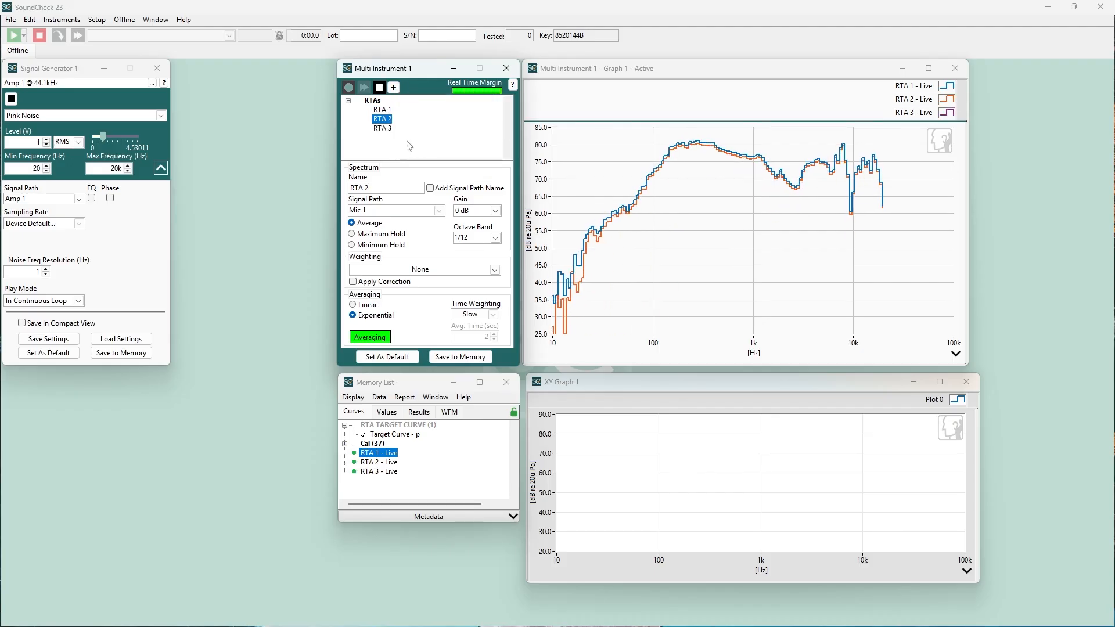
Step: Set the signal path of RTA 3 to Mic 3 and that of RTA 2 to Mic 2
{"action": "left_click", "coordinate": [377, 213]}
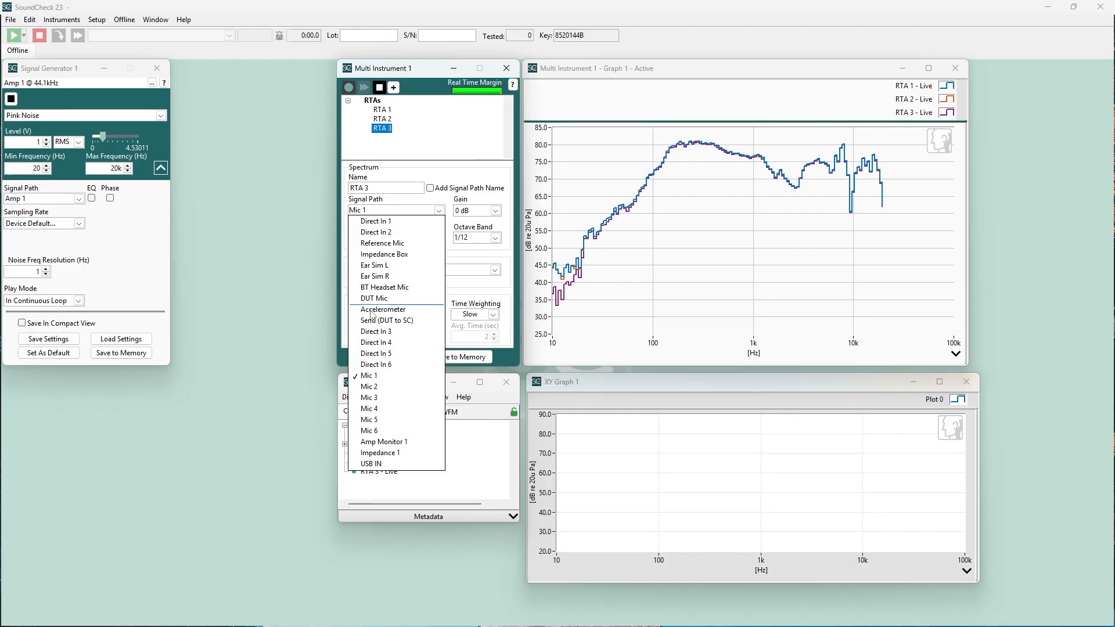
{"action": "left_click", "coordinate": [370, 399]}
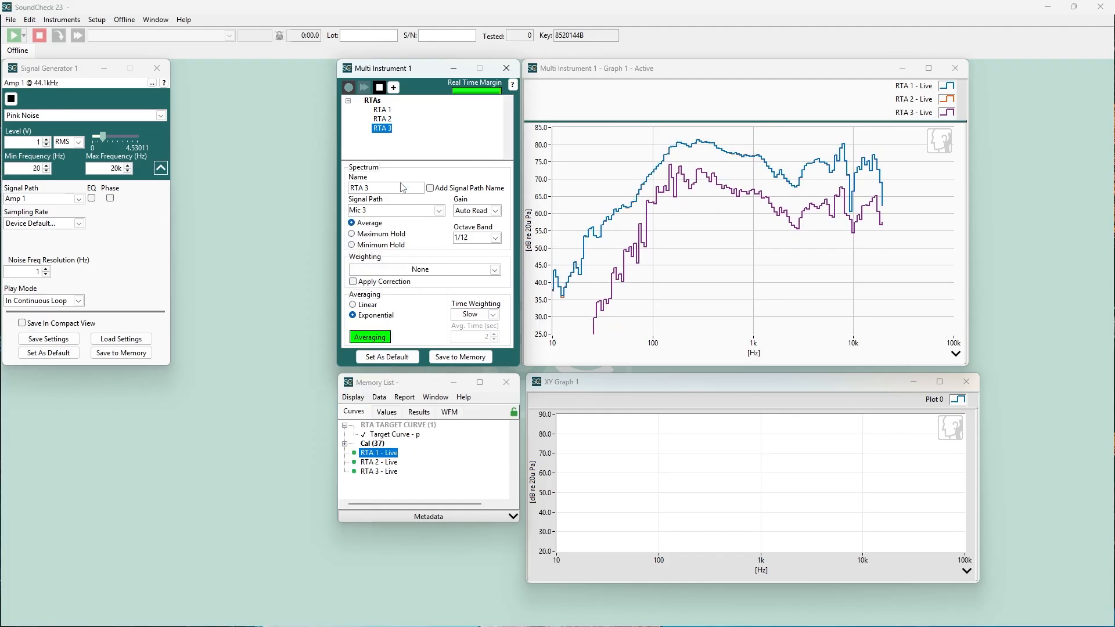
{"action": "left_click", "coordinate": [390, 119]}
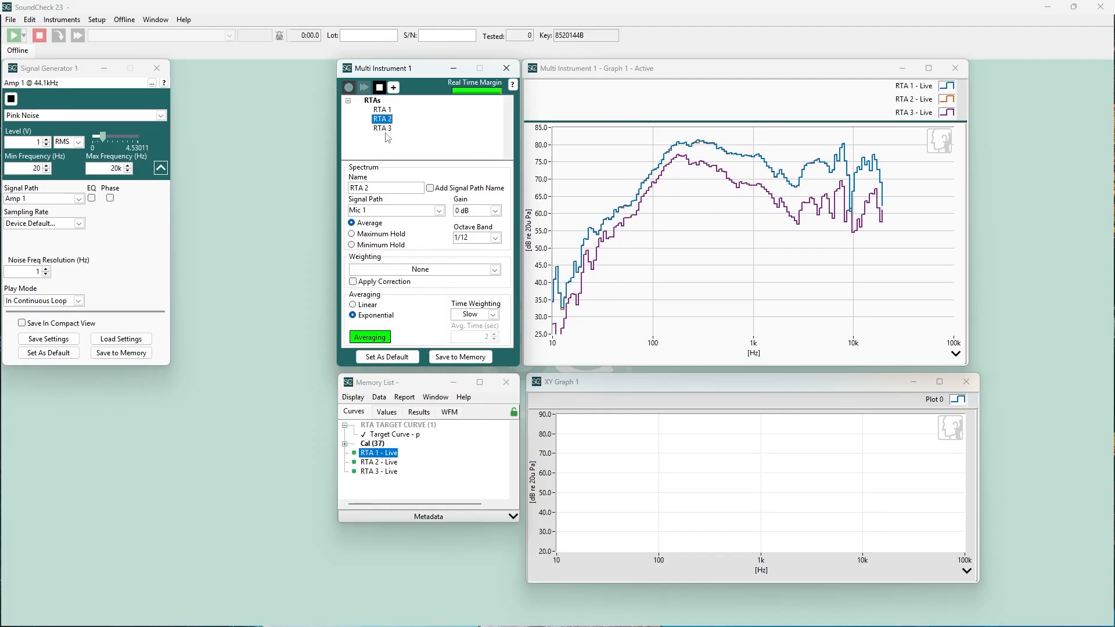
{"action": "left_click", "coordinate": [369, 211]}
{"action": "left_click", "coordinate": [367, 387]}
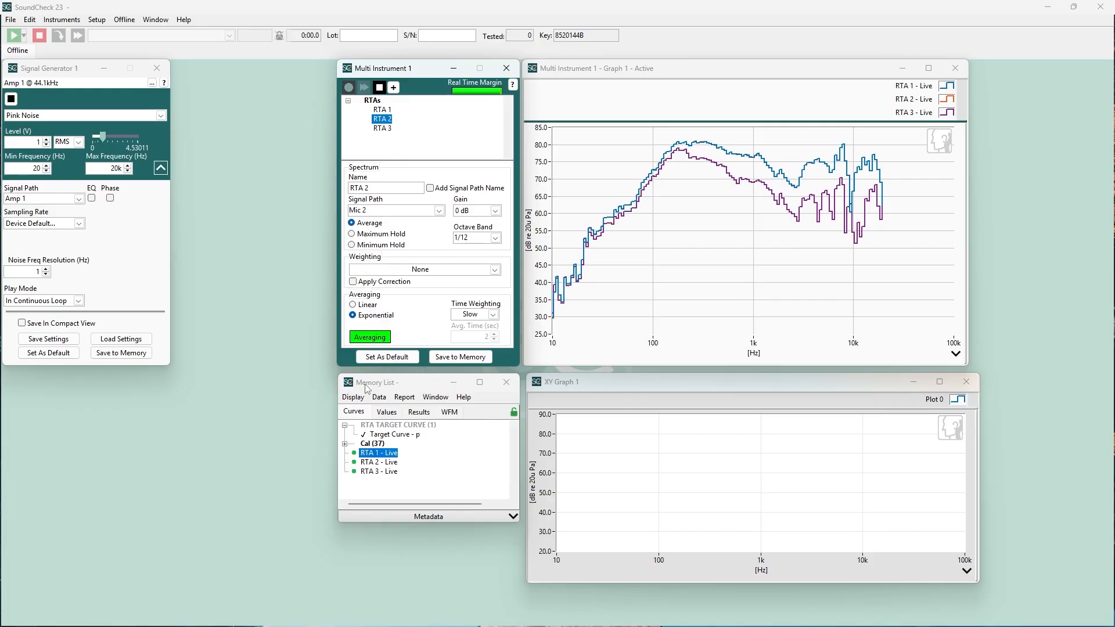
Step: Add a Power Average calculation that includes RTA 1, RTA 2 and RTA 3
{"action": "left_click", "coordinate": [394, 88]}
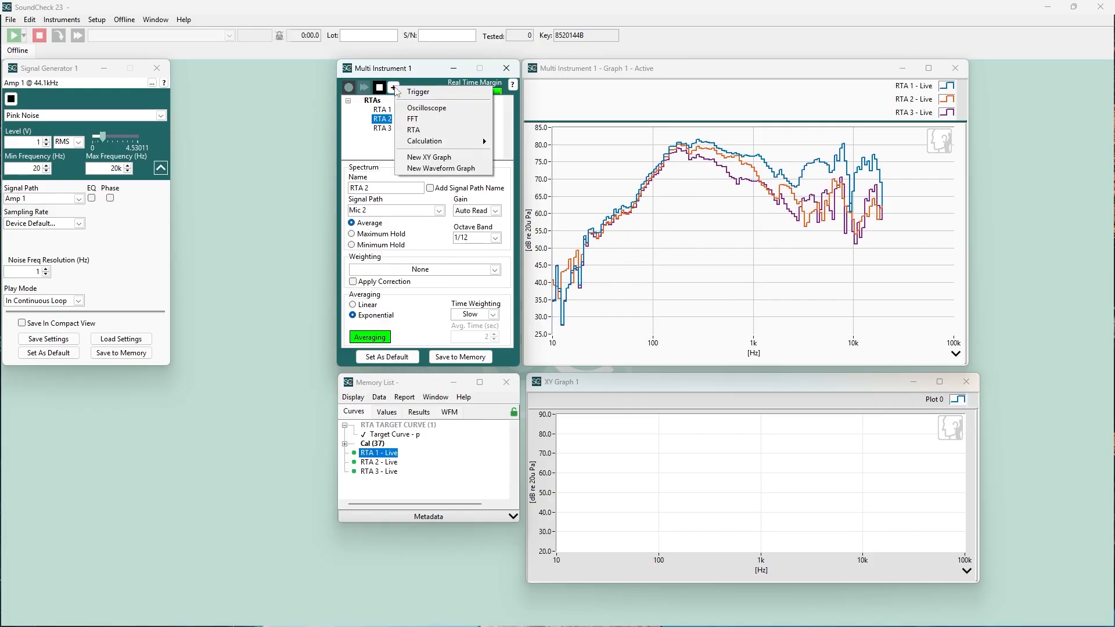
{"action": "mouse_move", "coordinate": [470, 144]}
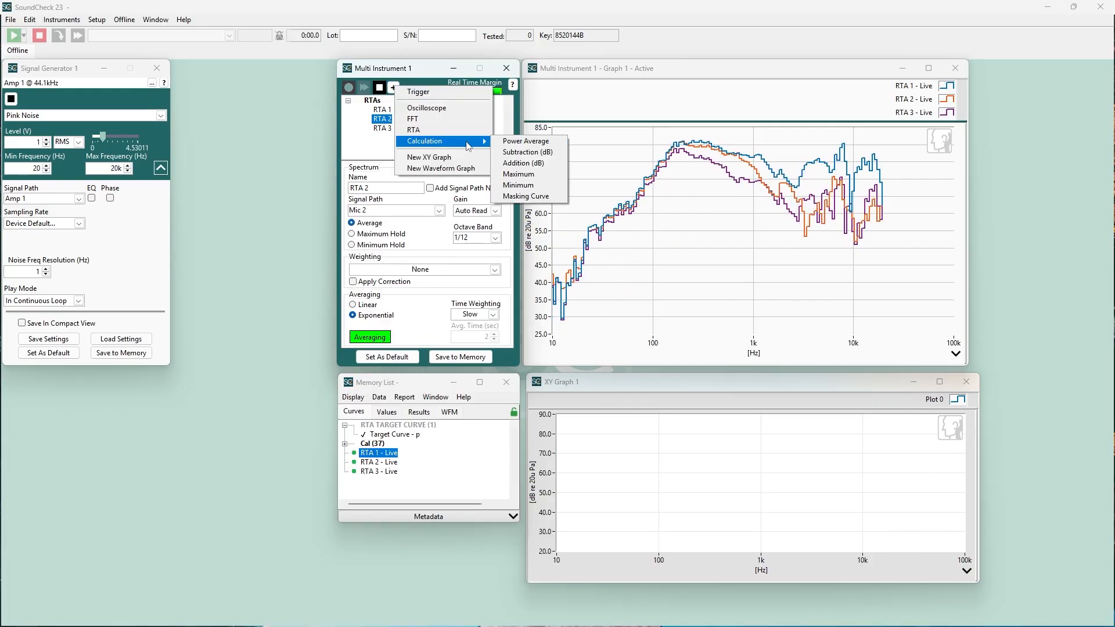
{"action": "left_click", "coordinate": [519, 143]}
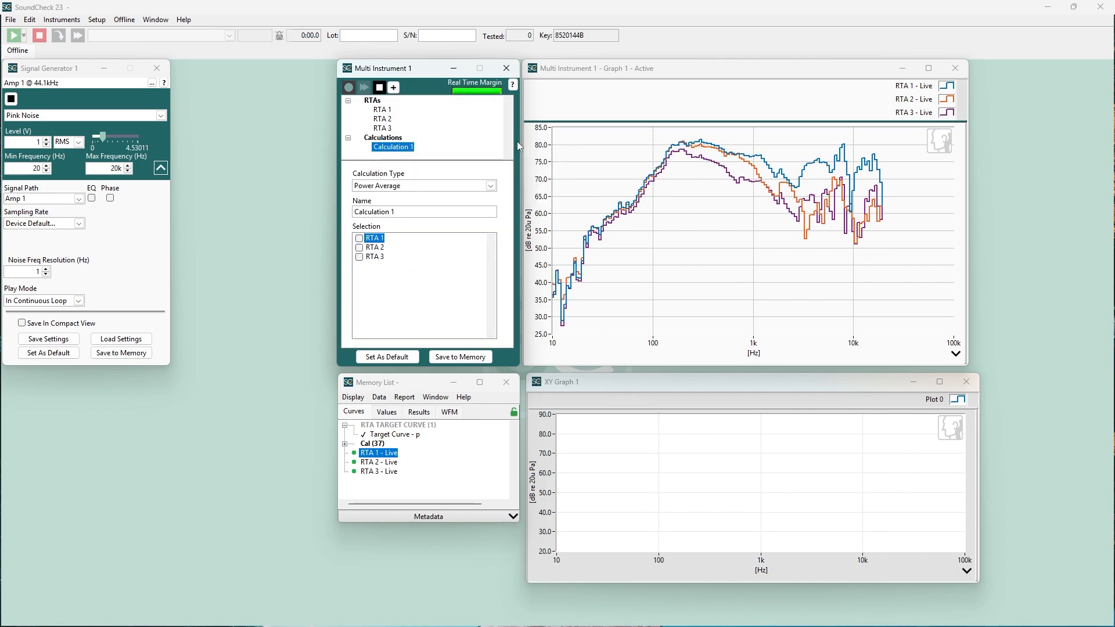
{"action": "left_click", "coordinate": [359, 239]}
{"action": "left_click", "coordinate": [359, 247]}
{"action": "left_click", "coordinate": [359, 257]}
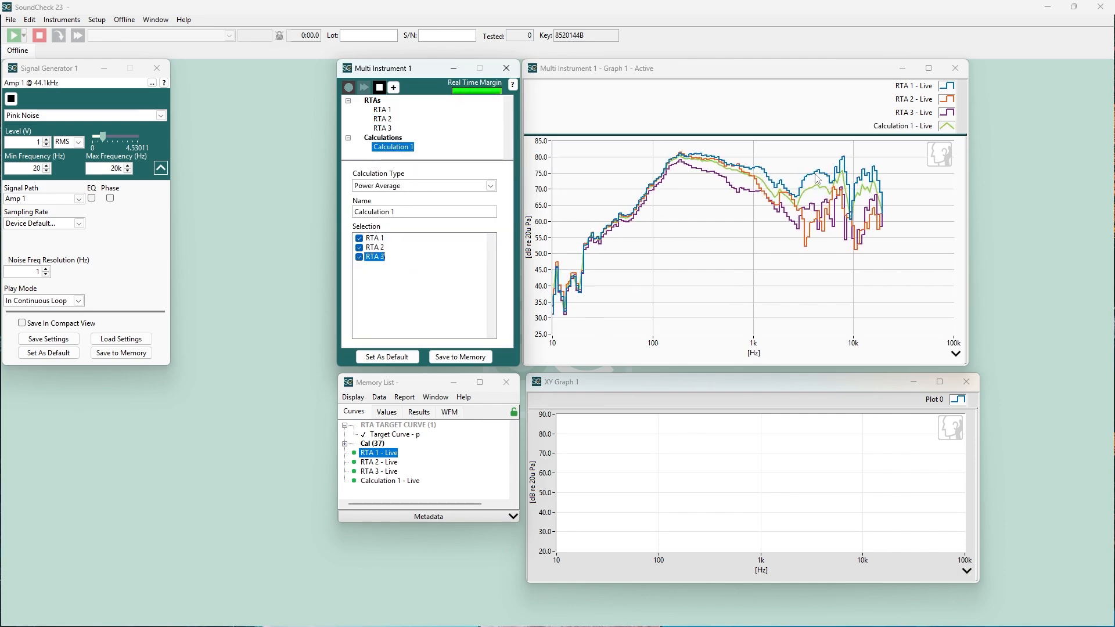
Step: Highlight the power average curve on the live graph, then save the Multi Instrument's results to memory
{"action": "left_click", "coordinate": [904, 132]}
{"action": "left_click", "coordinate": [904, 132]}
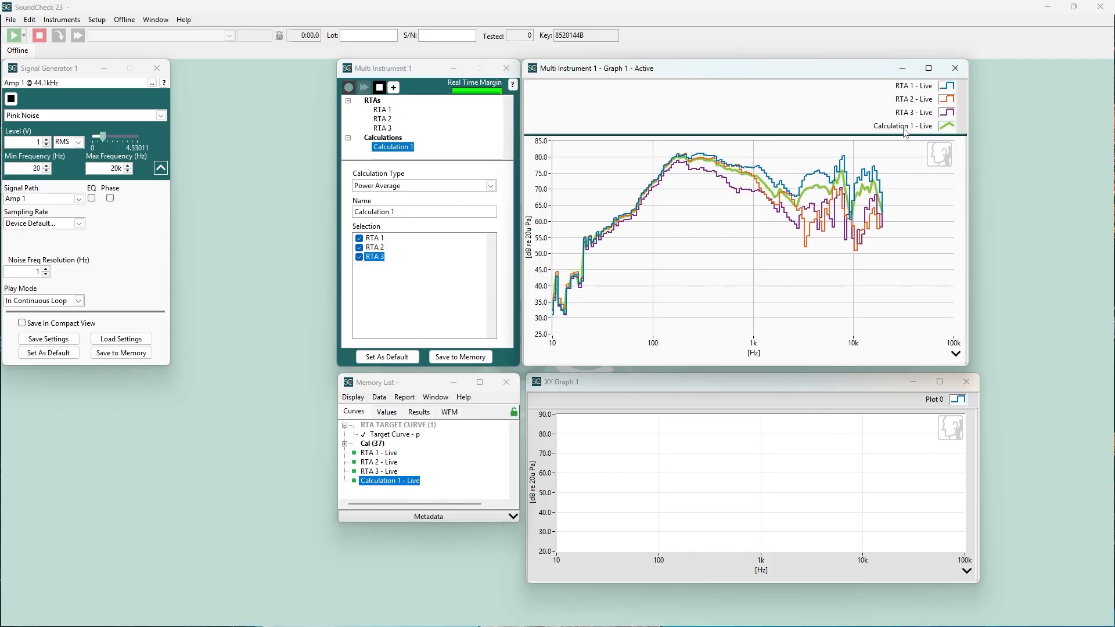
{"action": "left_click", "coordinate": [903, 129]}
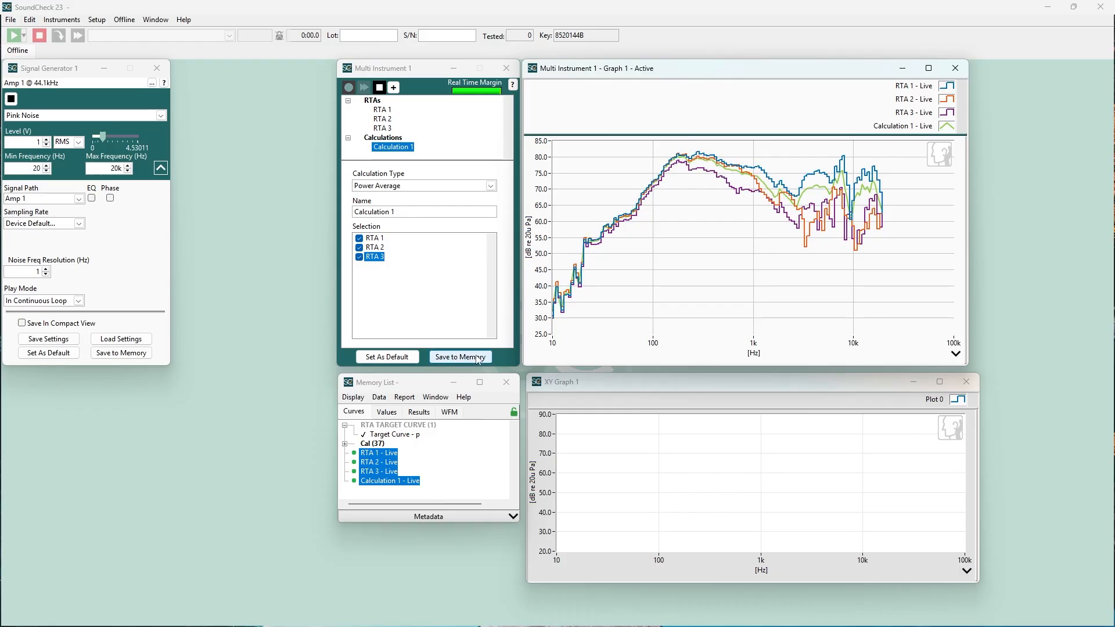
{"action": "left_click", "coordinate": [459, 359]}
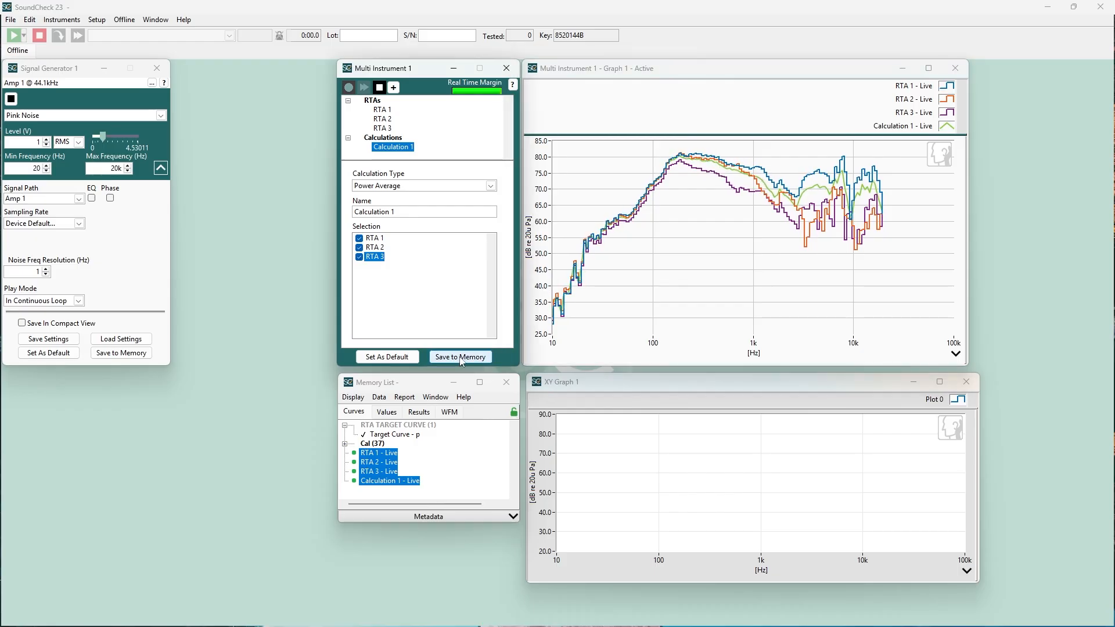
Step: Plot the saved RTA 1 - p, RTA 2 - p and RTA 3 - p curves from the Memory List on XY Graph 1
{"action": "scroll", "coordinate": [430, 456], "scroll_direction": "down", "scroll_amount": 1}
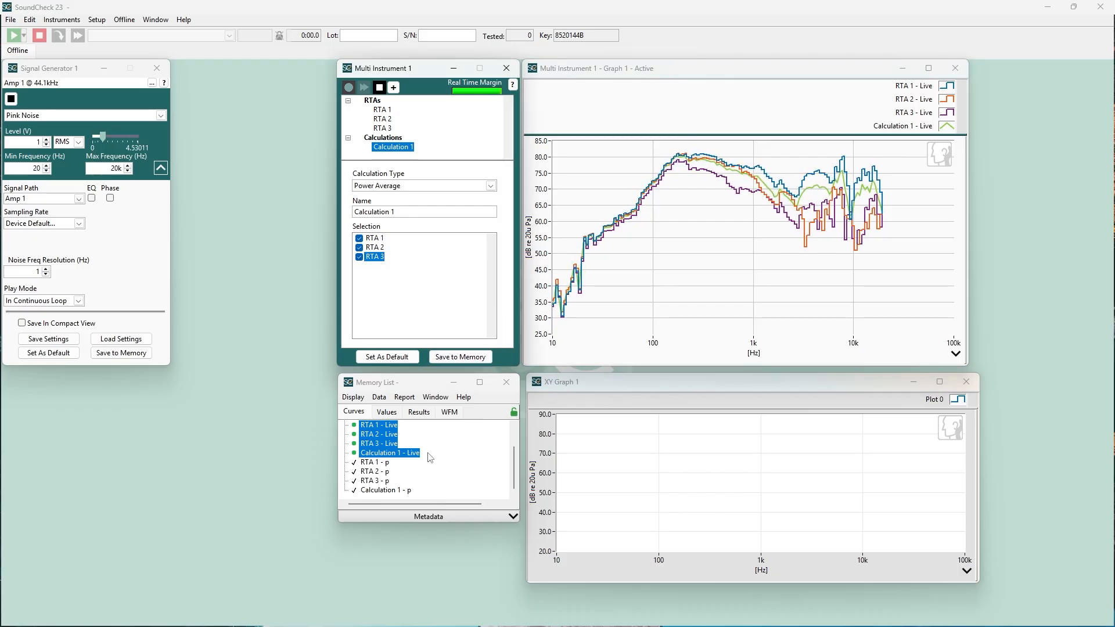
{"action": "left_click", "coordinate": [377, 463]}
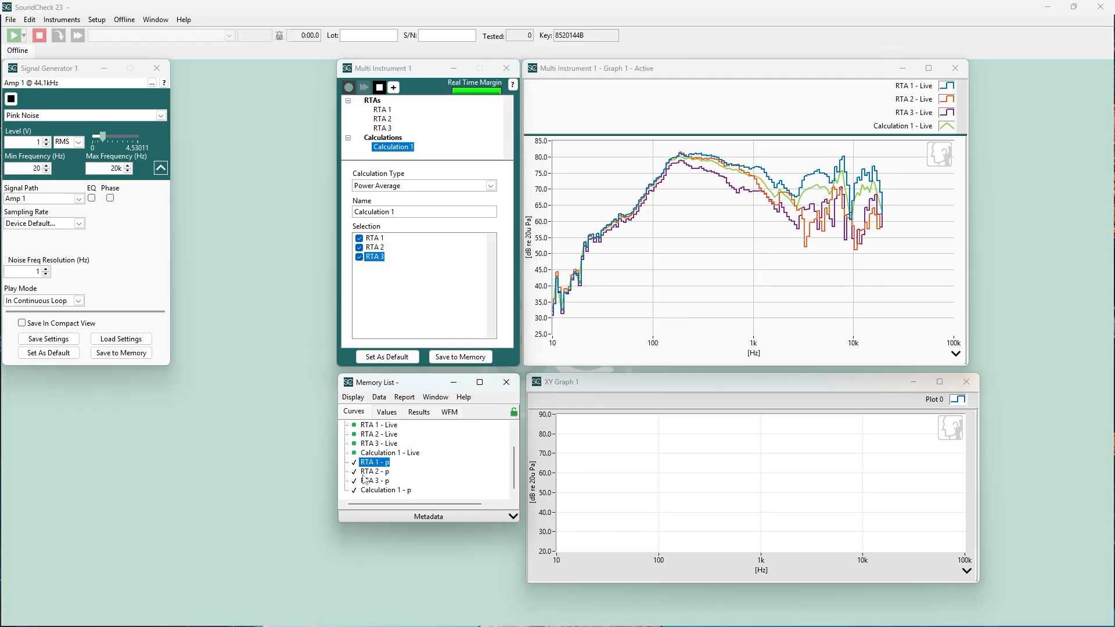
{"action": "left_click", "coordinate": [360, 484], "text": "shift"}
{"action": "left_click_drag", "start_coordinate": [360, 486], "coordinate": [688, 516]}
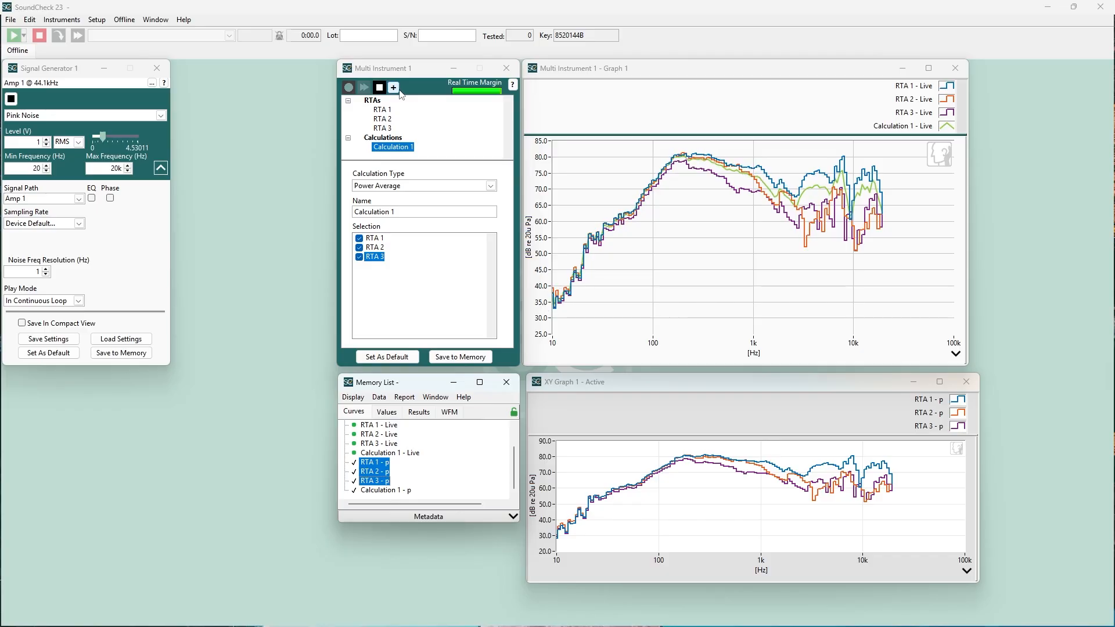
{"action": "left_click", "coordinate": [393, 87]}
{"action": "mouse_move", "coordinate": [417, 145]}
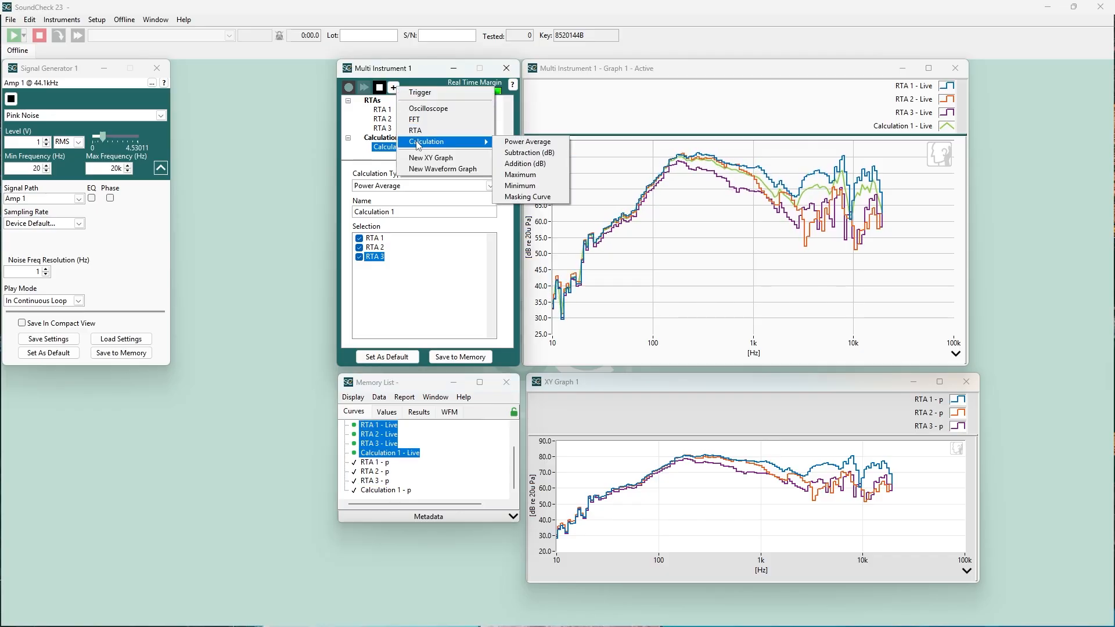
{"action": "left_click", "coordinate": [304, 136]}
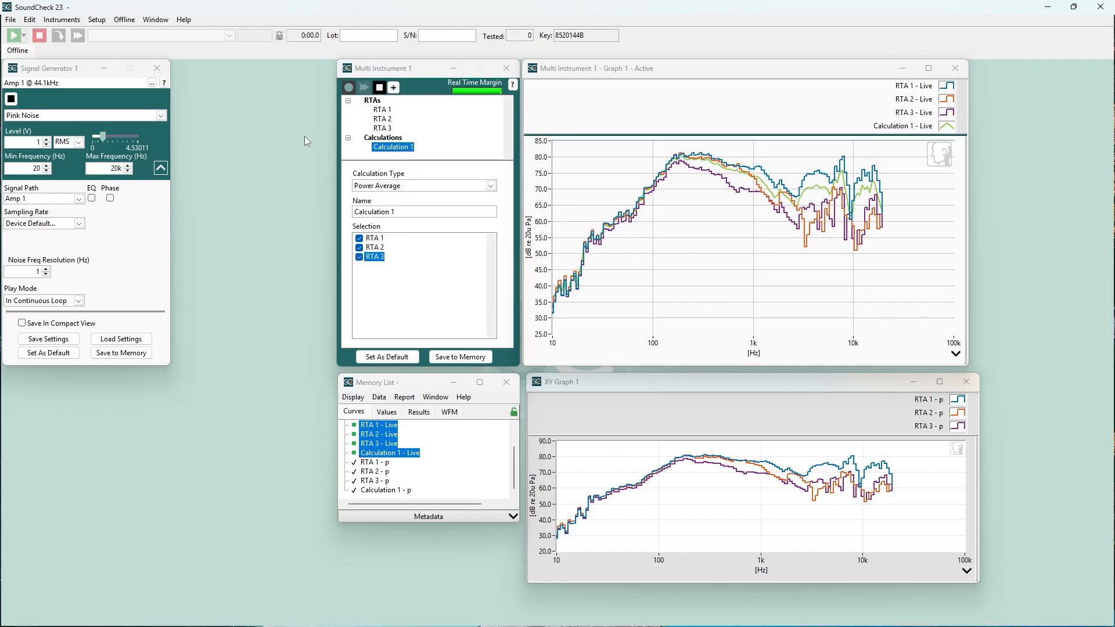
Step: Open the recent instrument configuration scope.vic without saving changes to the current one
{"action": "left_click", "coordinate": [71, 21]}
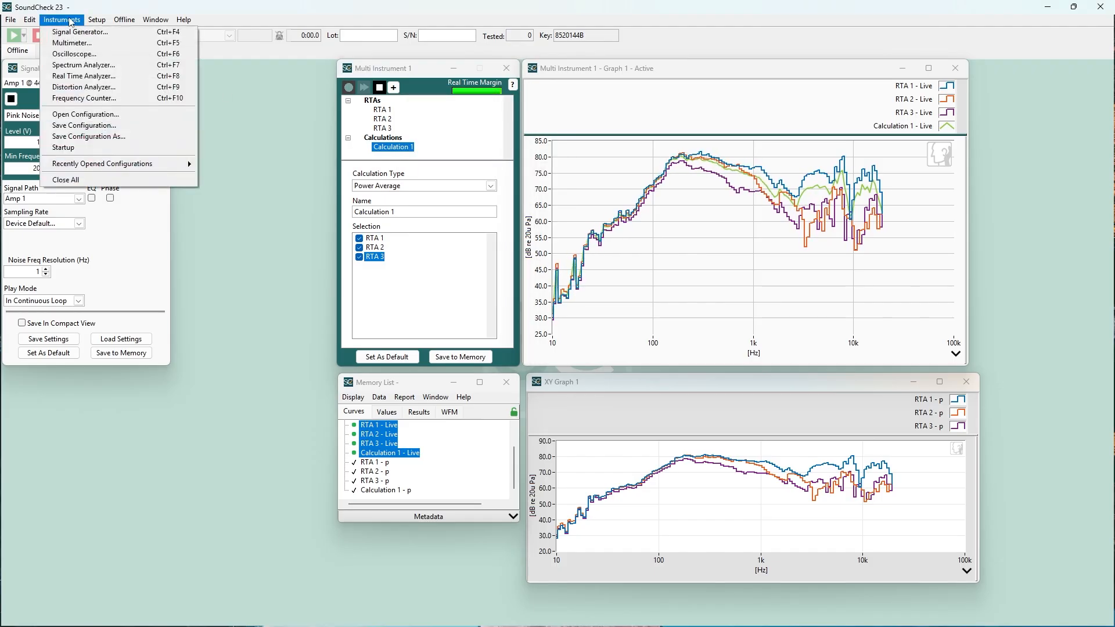
{"action": "mouse_move", "coordinate": [113, 162]}
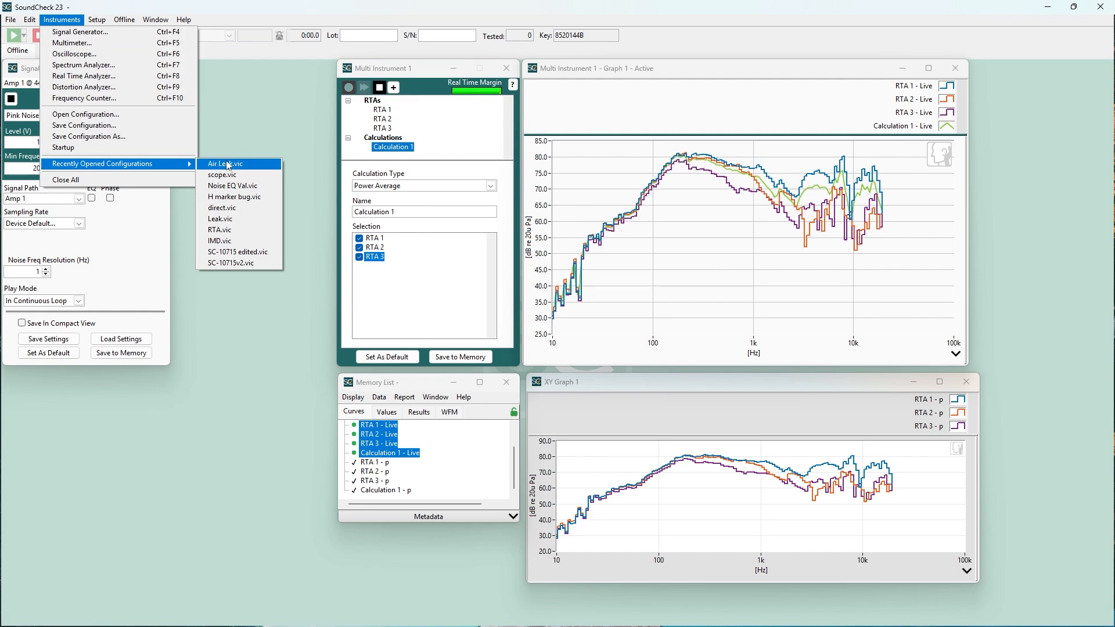
{"action": "left_click", "coordinate": [229, 176]}
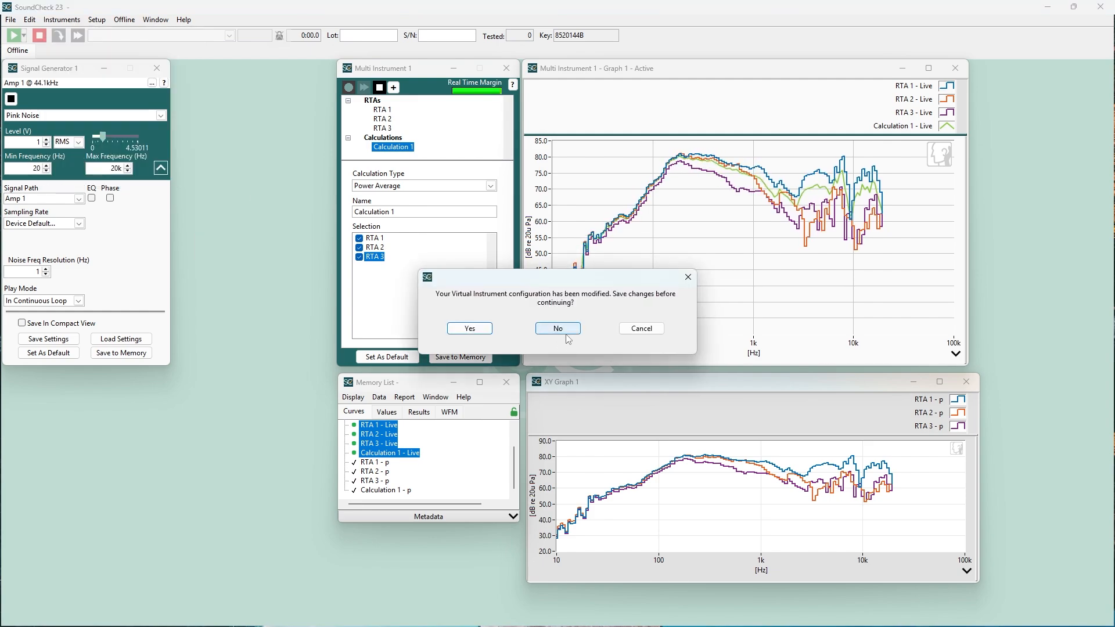
{"action": "left_click", "coordinate": [567, 330]}
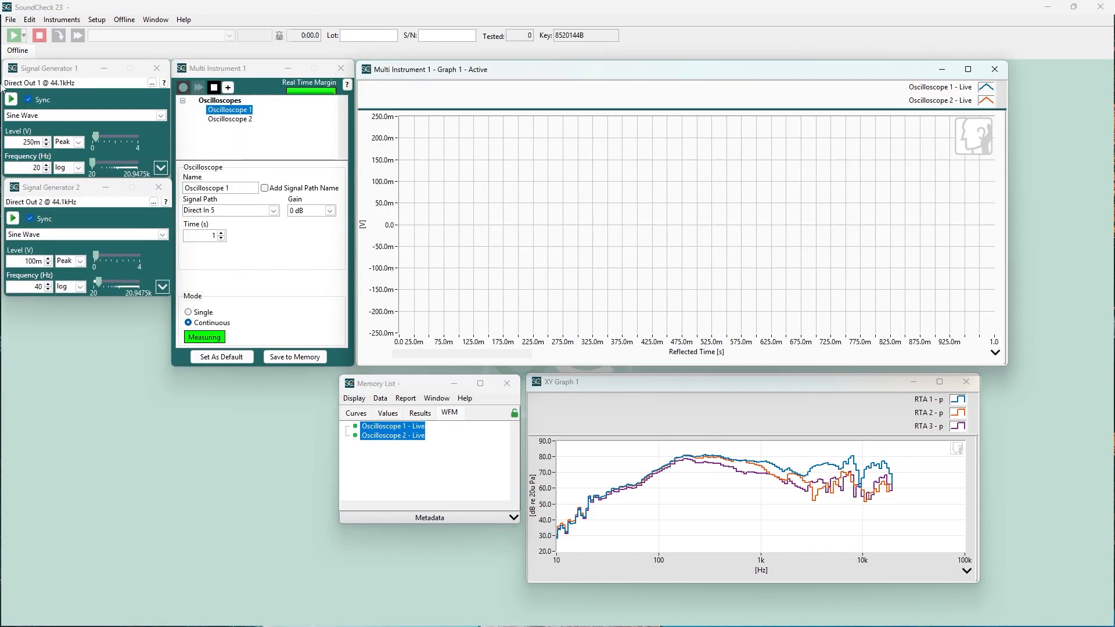
Step: Run the synced signal generators to view both oscilloscope waveforms on the live graph, and stop them again
{"action": "left_click", "coordinate": [10, 100]}
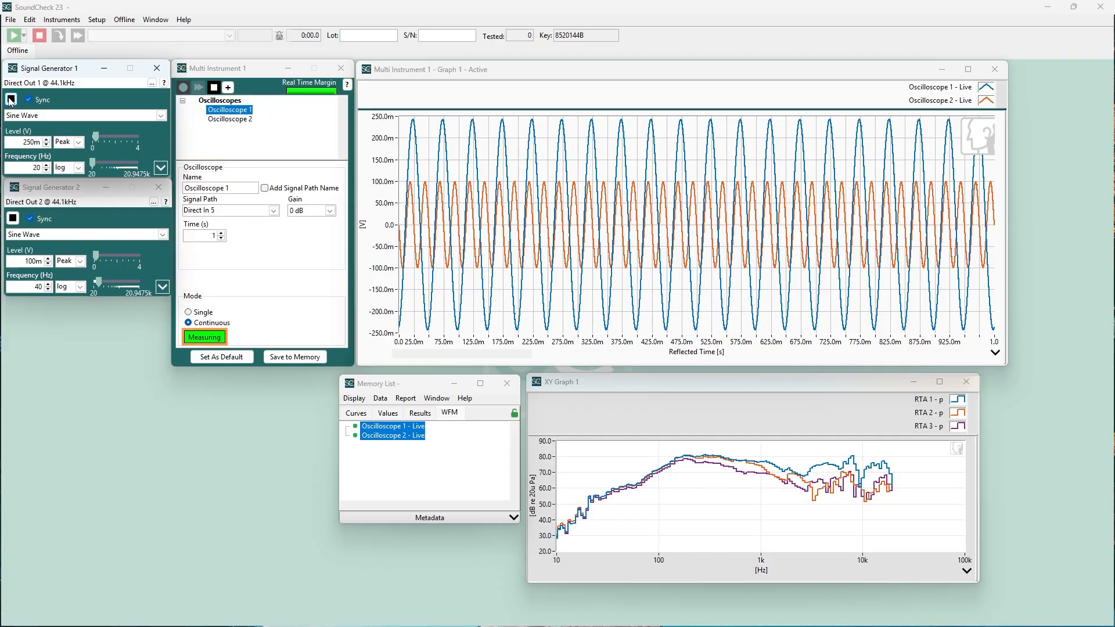
{"action": "left_click", "coordinate": [214, 87]}
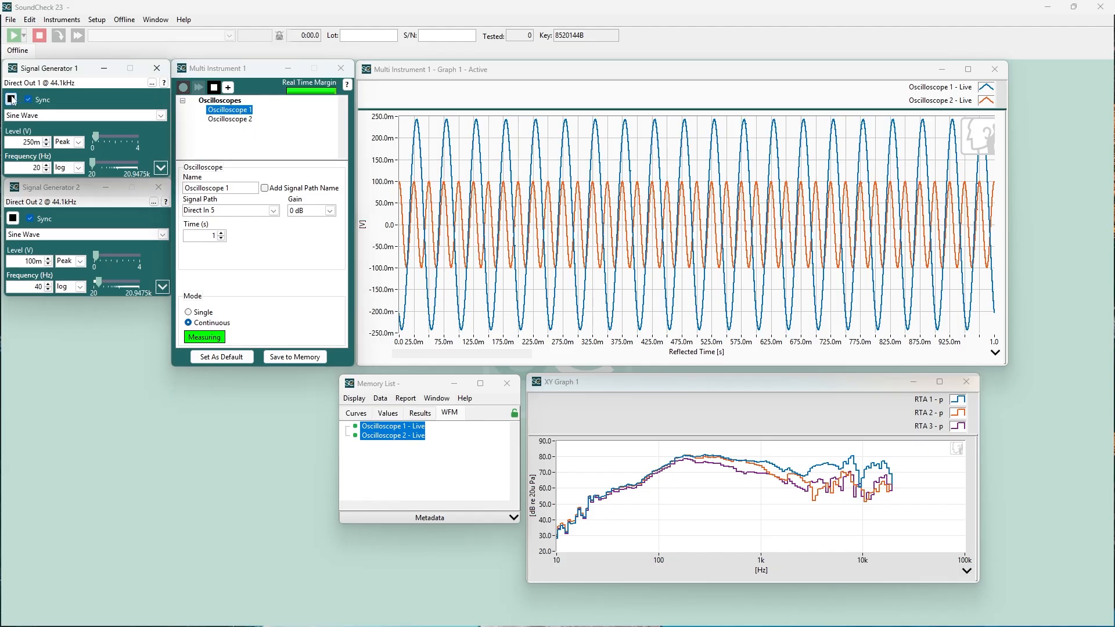
{"action": "left_click", "coordinate": [11, 99]}
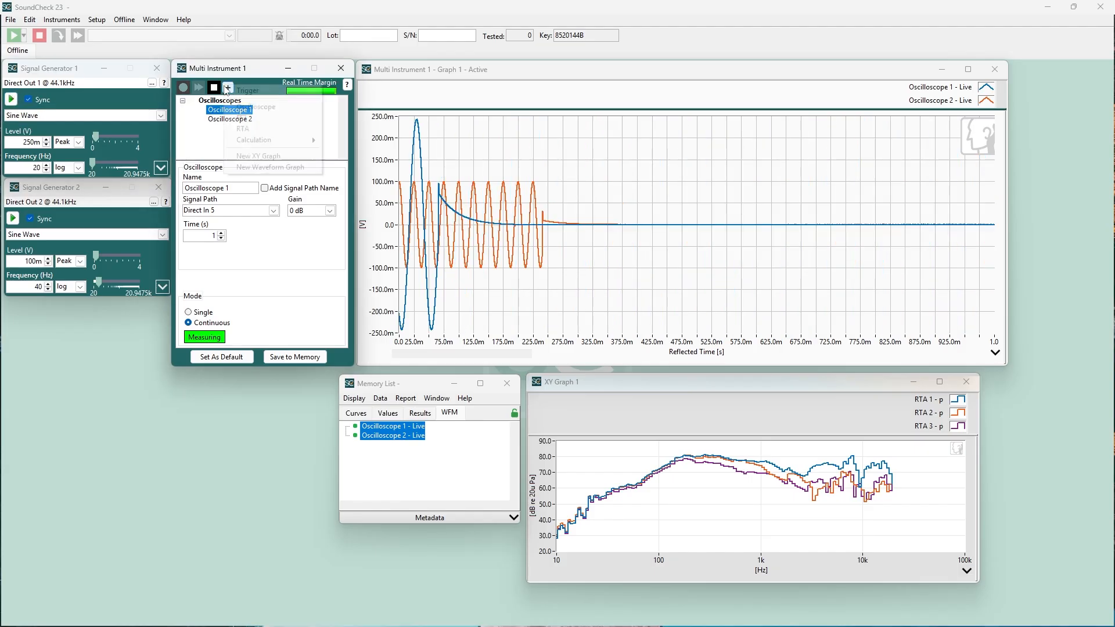
Step: Add a trigger with a level of 300m V and an offset of 10m seconds, and switch it from Free Run to Triggered
{"action": "left_click", "coordinate": [227, 88]}
{"action": "left_click", "coordinate": [238, 93]}
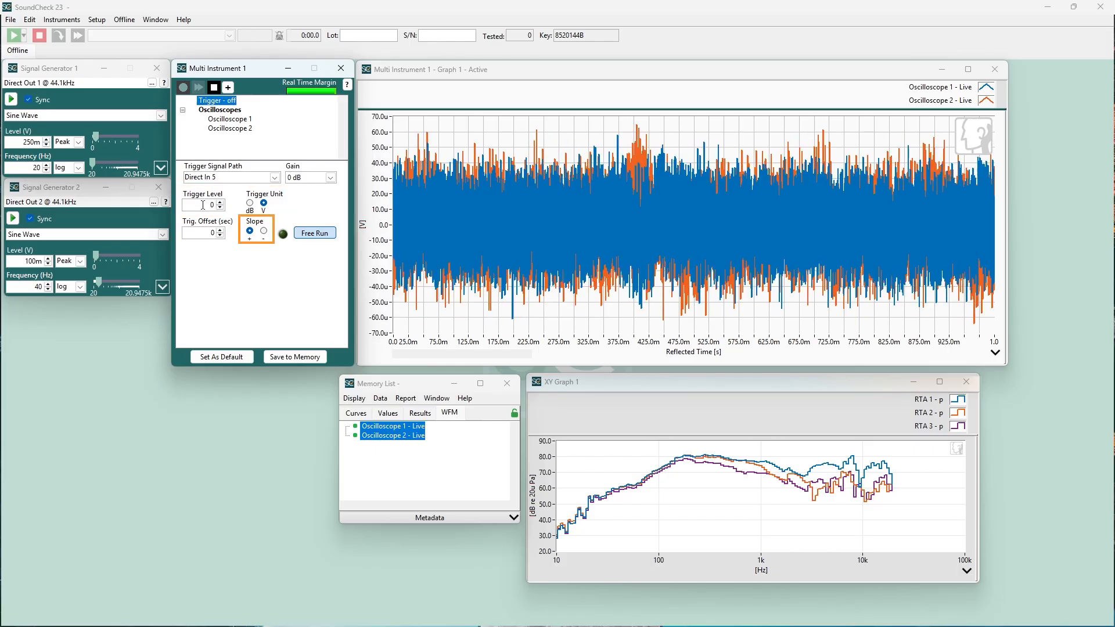
{"action": "double_click", "coordinate": [202, 205]}
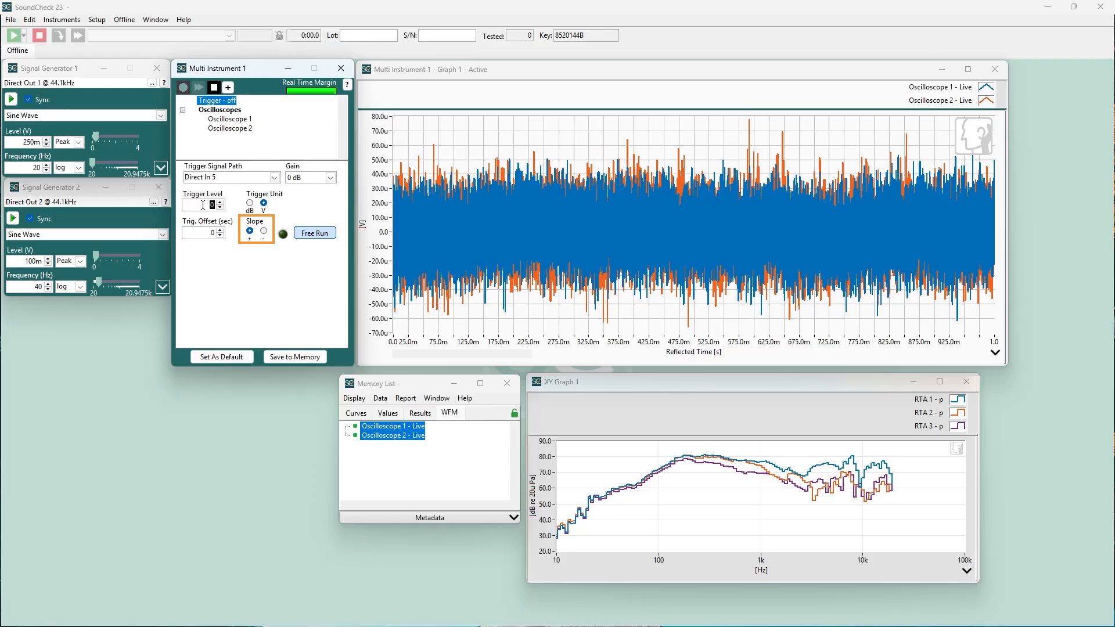
{"action": "type", "text": "300m"}
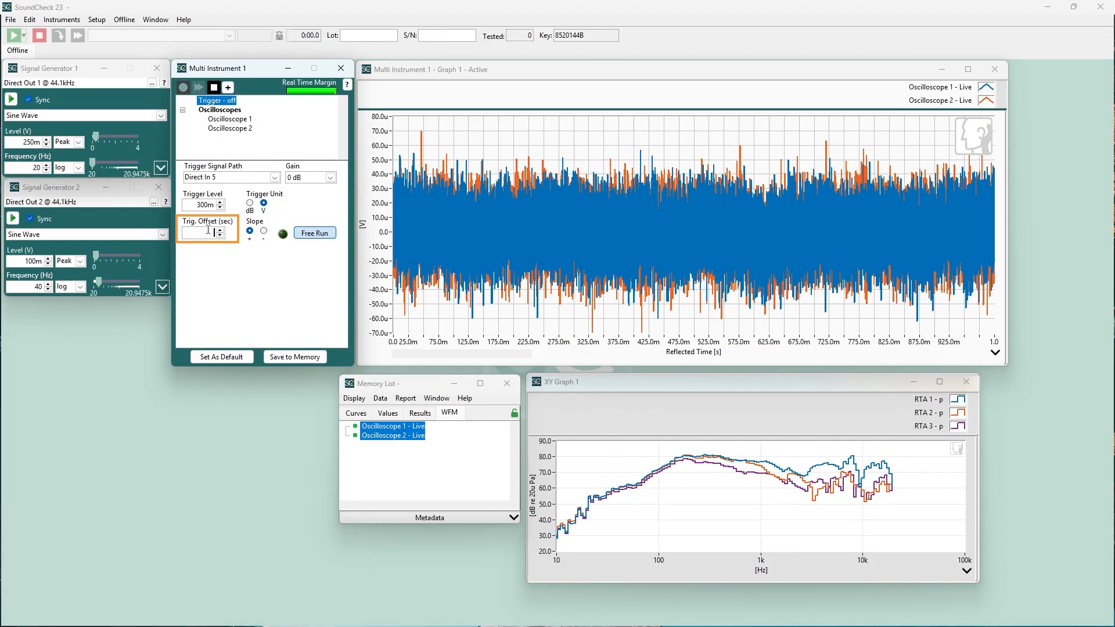
{"action": "type", "text": "m"}
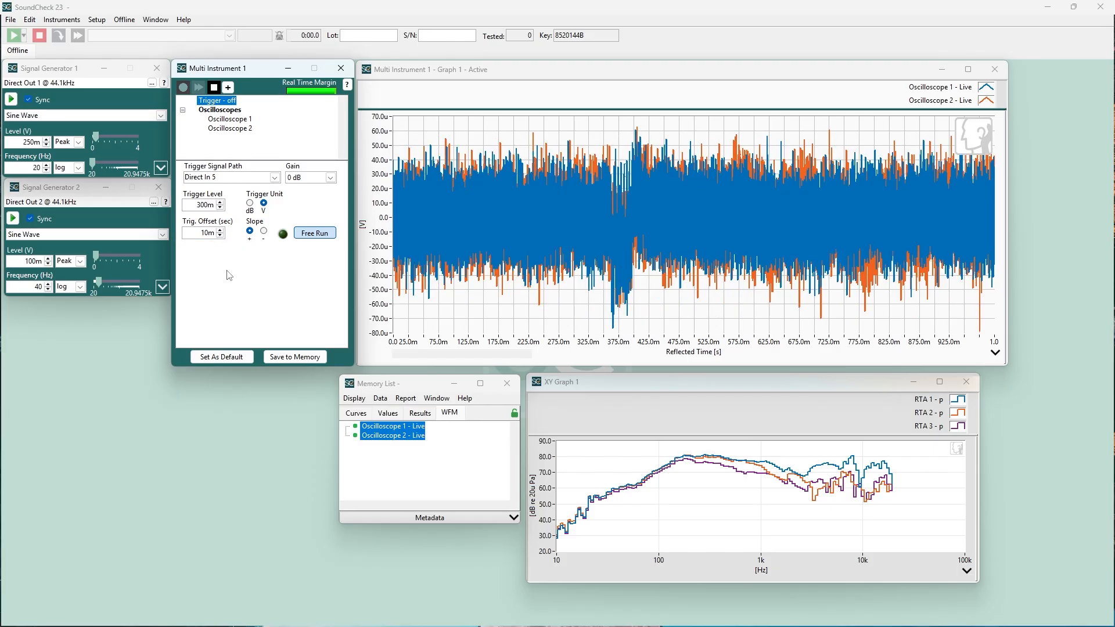
{"action": "left_click", "coordinate": [325, 234]}
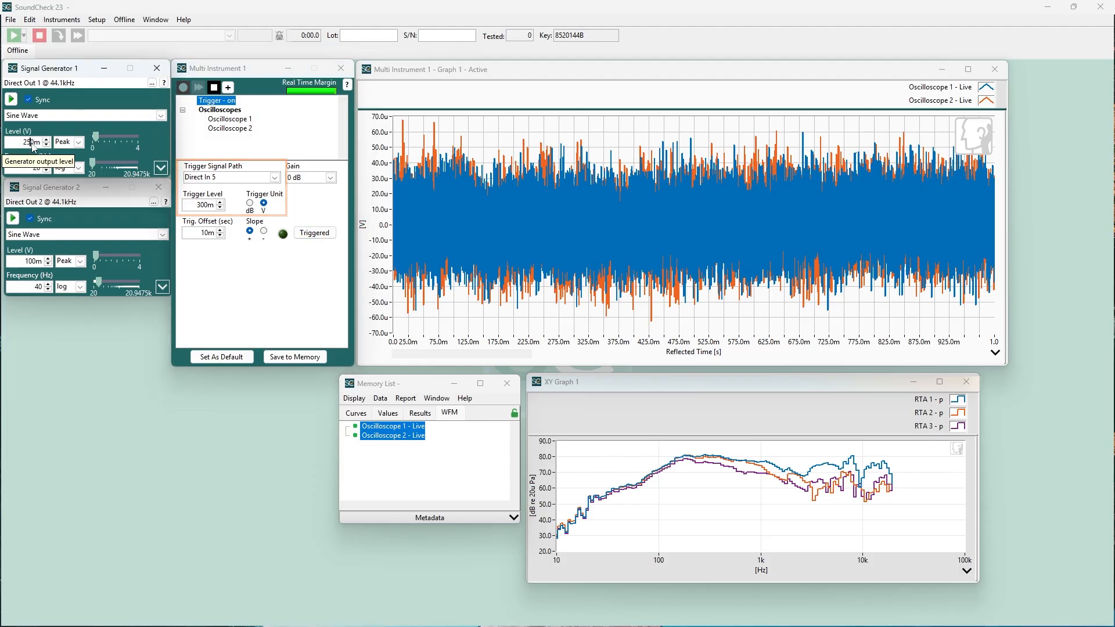
Step: Start the synced signal generators and raise the level of Signal Generator 1 to 320m V, above the trigger level
{"action": "left_click", "coordinate": [11, 99]}
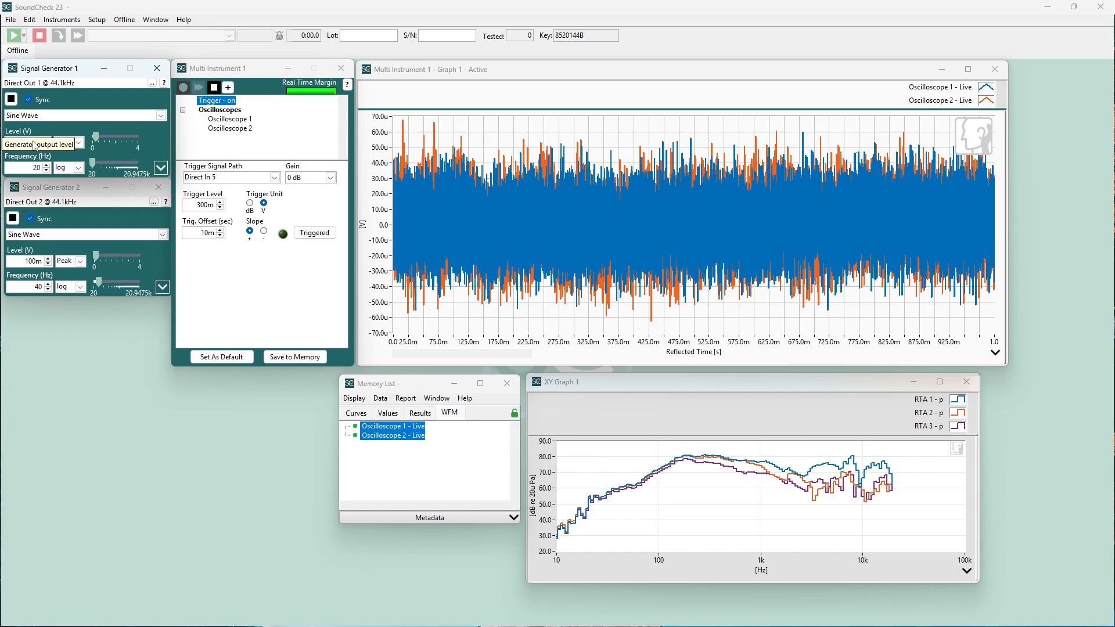
{"action": "left_click", "coordinate": [30, 143]}
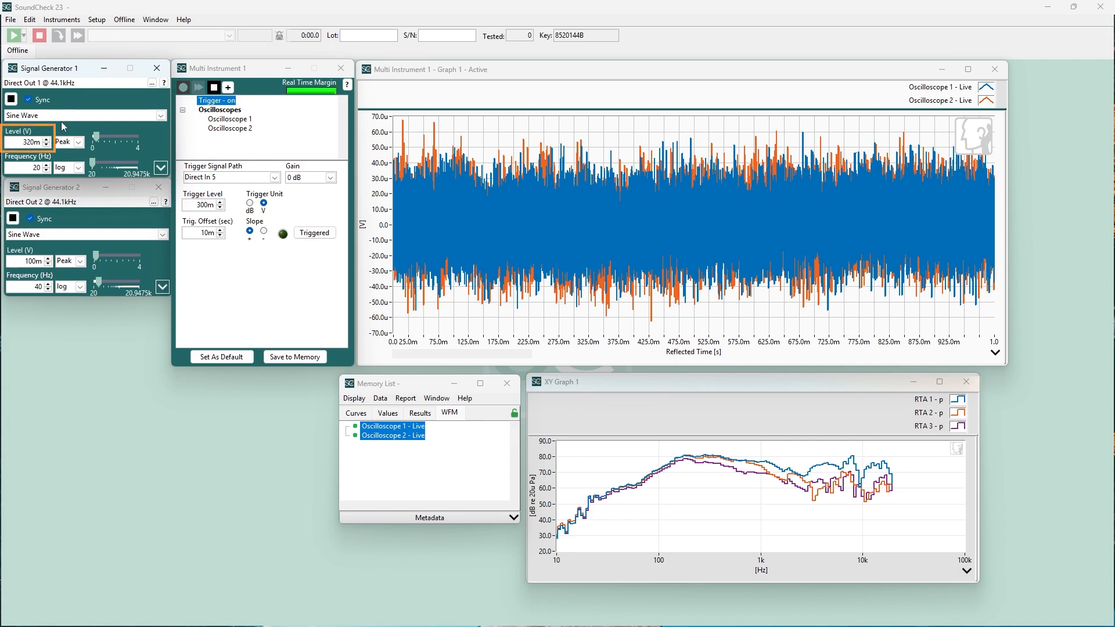
{"action": "key", "text": "Return"}
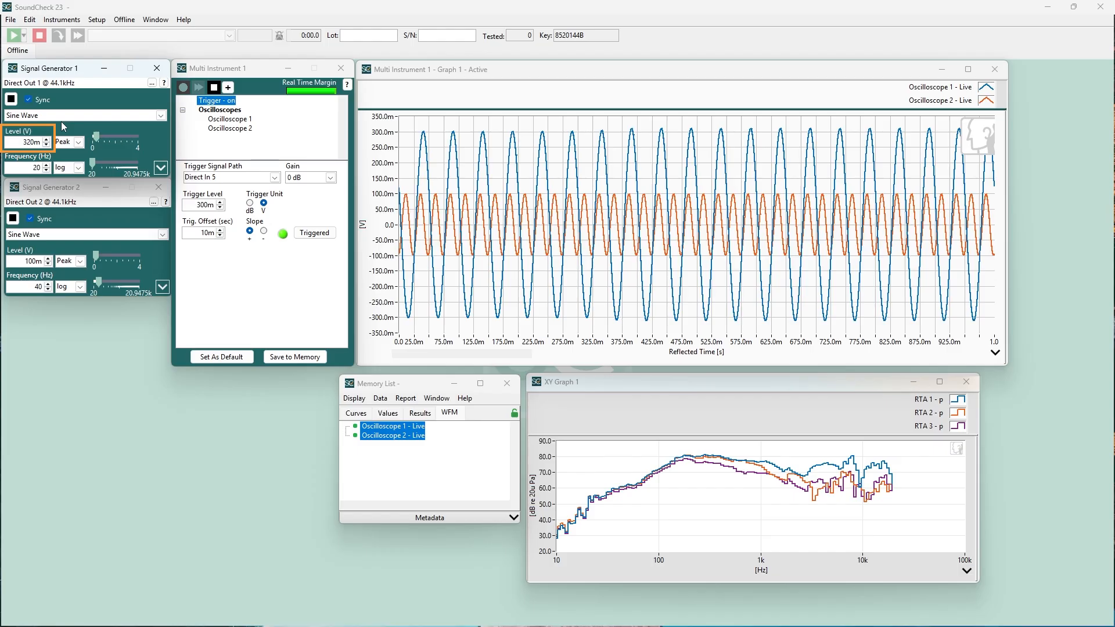
Step: Lower the level of Signal Generator 1 to 280m V, below the trigger level
{"action": "key", "text": "Down"}
{"action": "key", "text": "Down"}
{"action": "key", "text": "Down"}
{"action": "key", "text": "Down"}
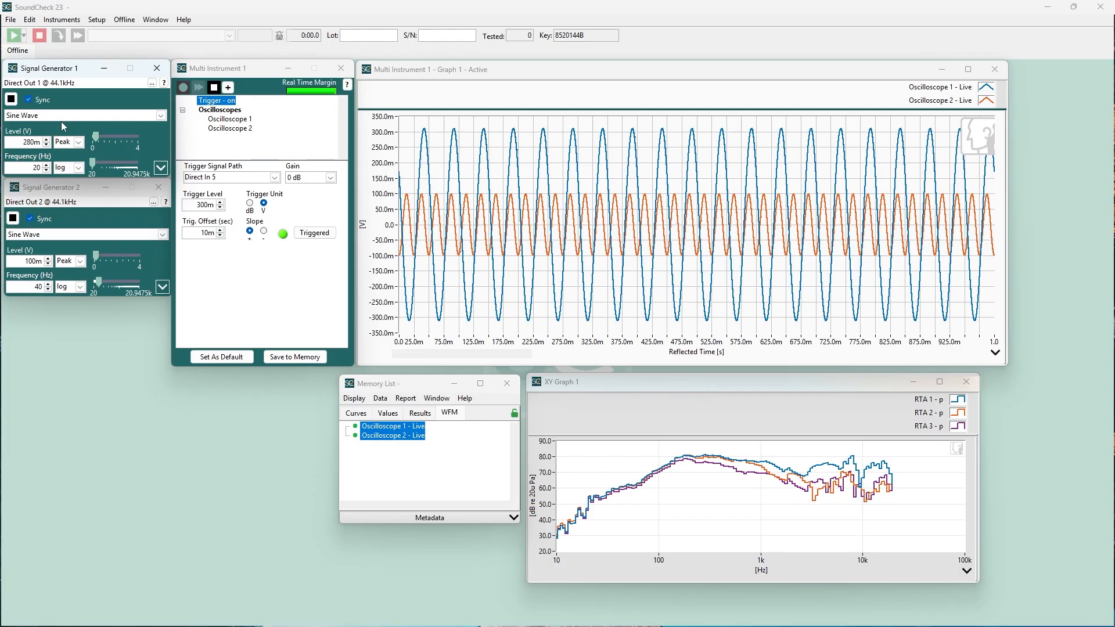